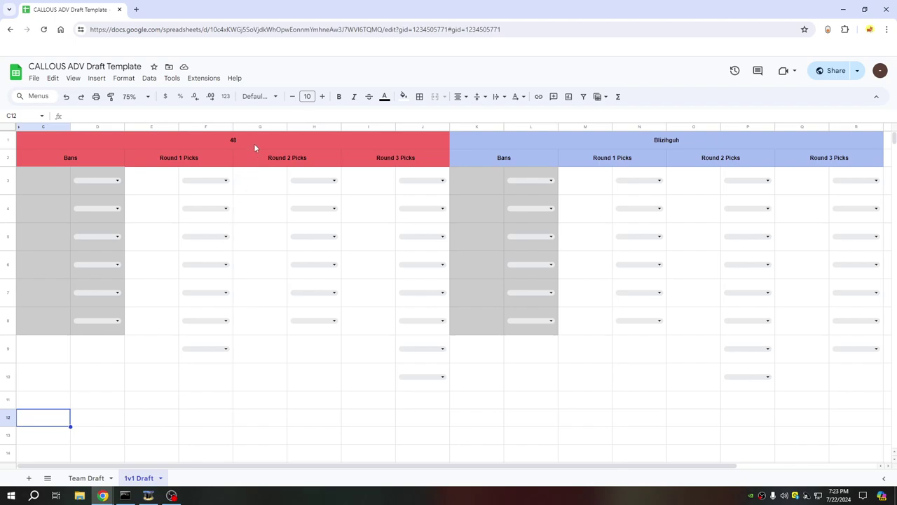
# Set the first ban in row 3 to Skarmory for the red side (D3) and Metagross for the blue side (L3).
pyautogui.click(99, 182)
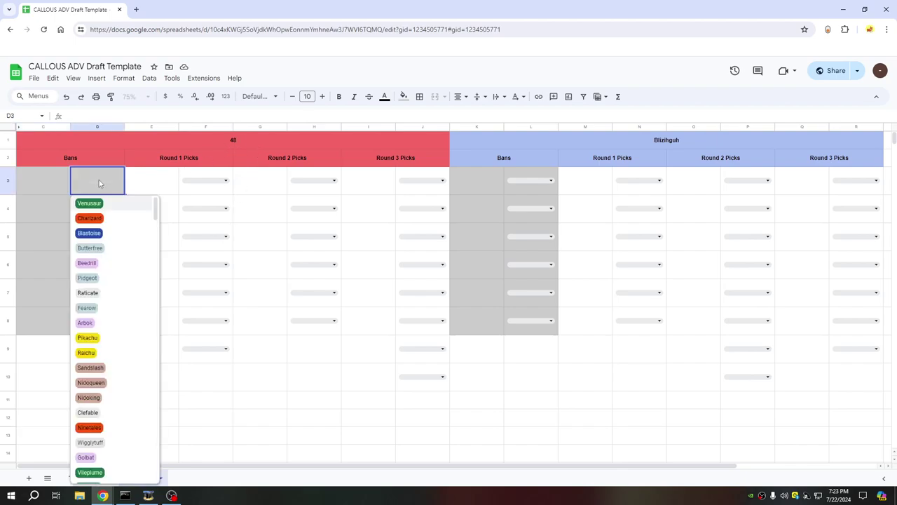
pyautogui.write('sk')
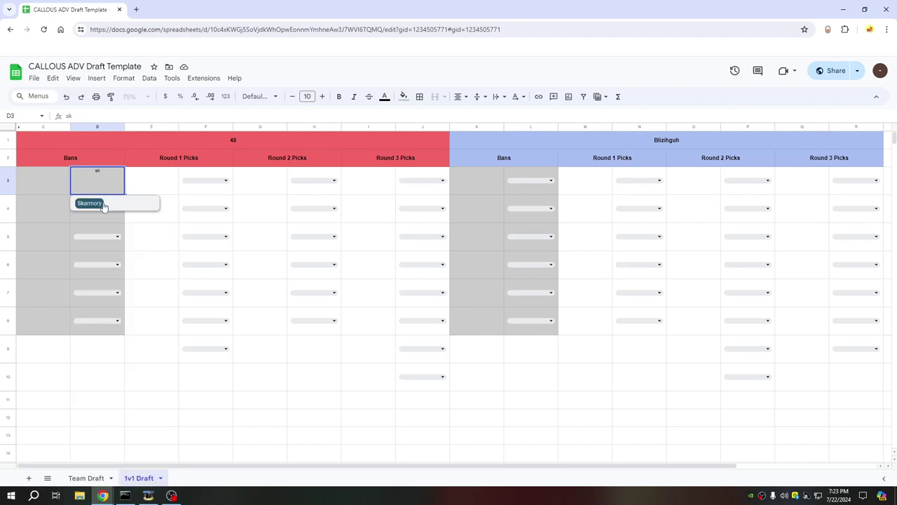
pyautogui.click(102, 205)
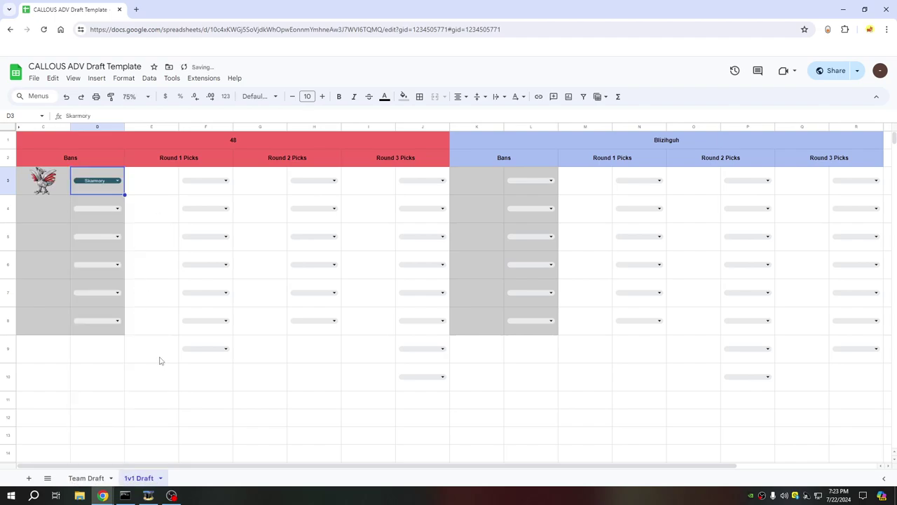
pyautogui.click(58, 405)
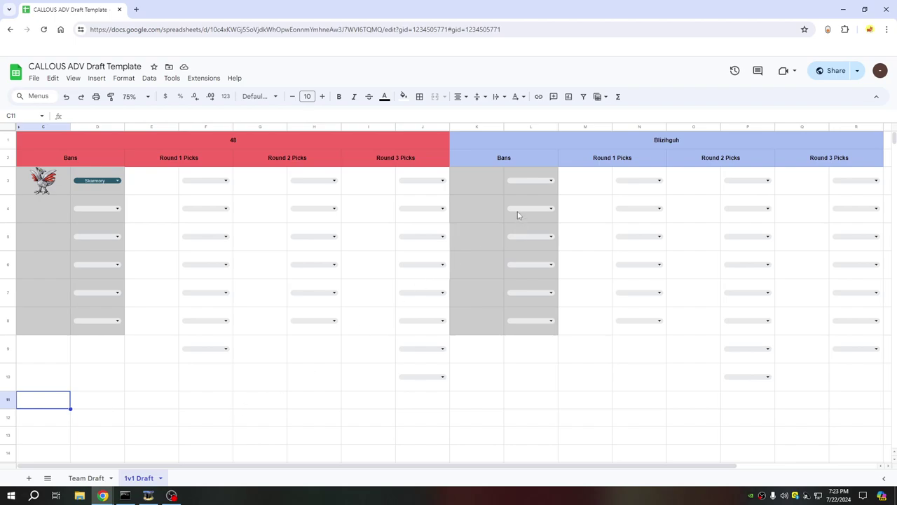
pyautogui.click(530, 184)
pyautogui.write('me')
pyautogui.click(525, 233)
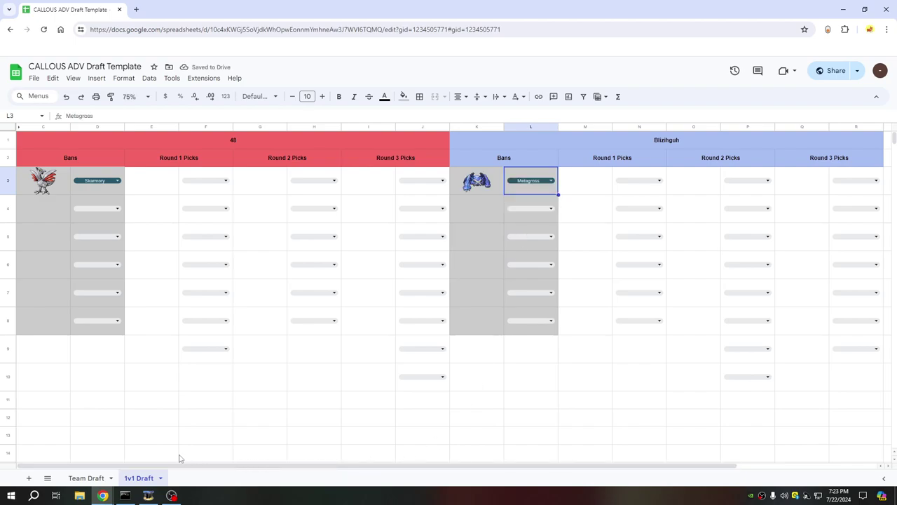
pyautogui.click(44, 399)
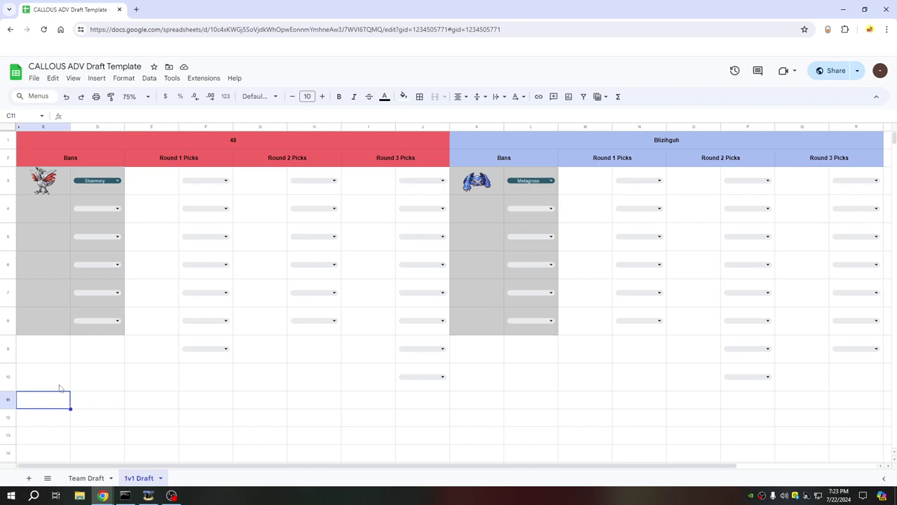
# Set the second ban in row 4 to Tyranitar for the red side (D4) and Gengar for the blue side (L4).
pyautogui.click(100, 208)
pyautogui.write('ty')
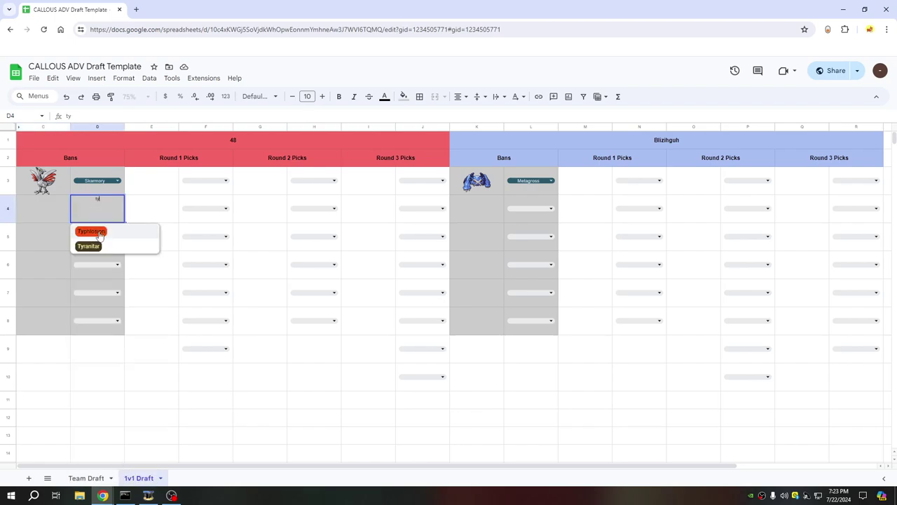
pyautogui.click(89, 246)
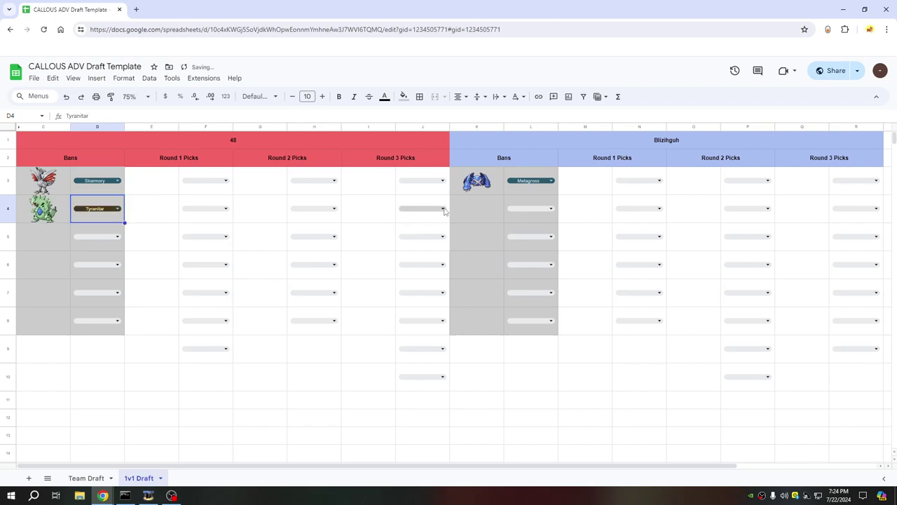
pyautogui.click(518, 211)
pyautogui.write('g')
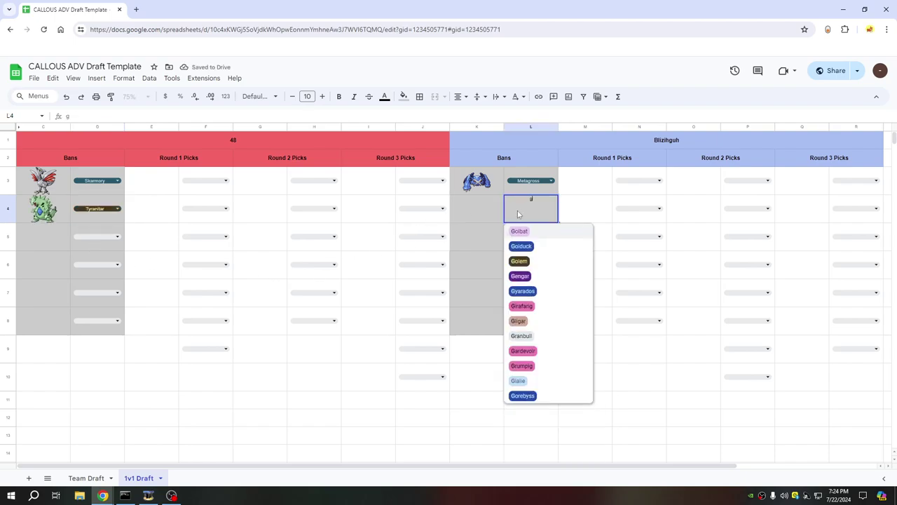
pyautogui.write('en')
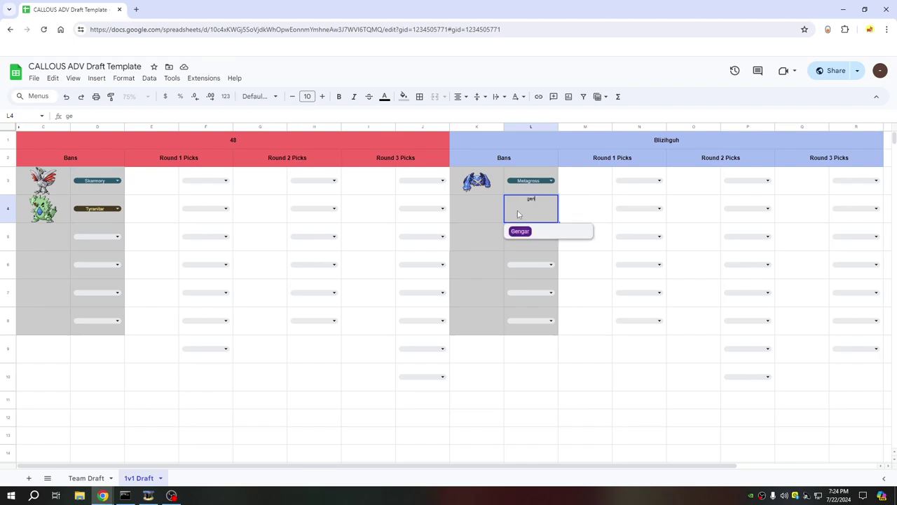
pyautogui.click(520, 231)
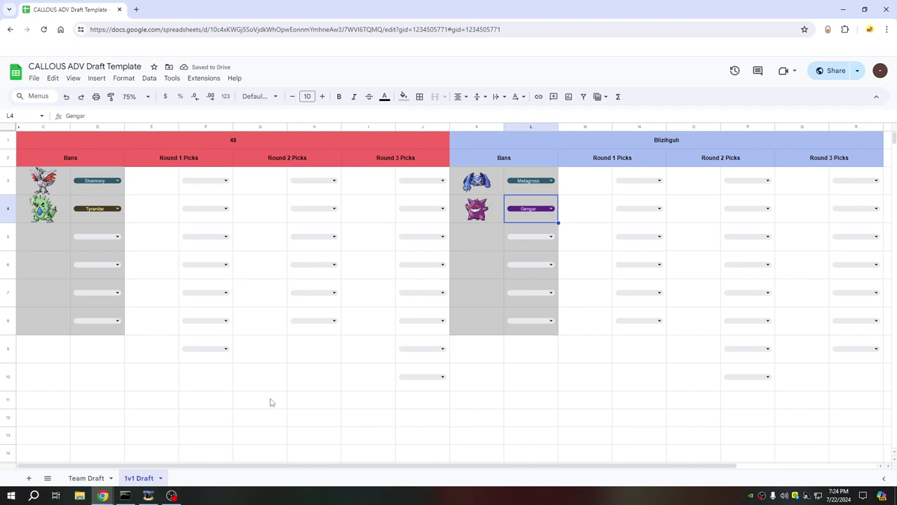
pyautogui.click(51, 400)
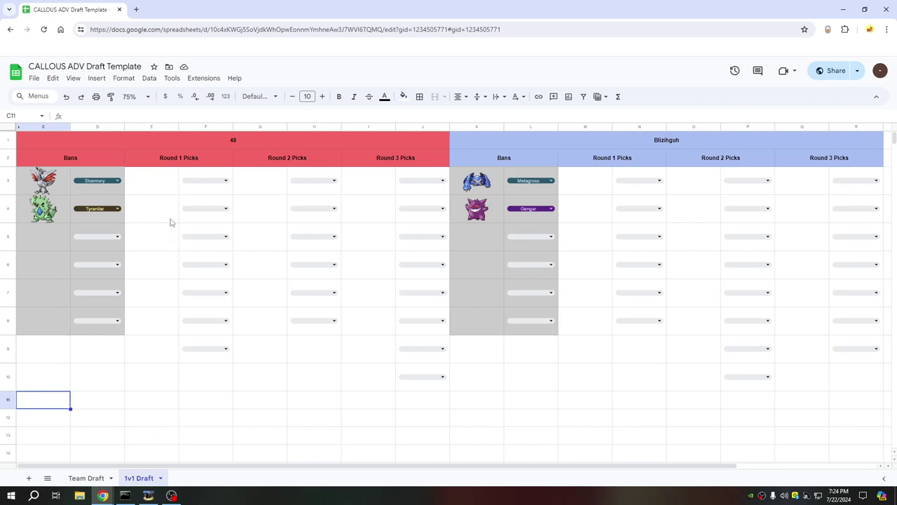
# Choose Celebi as the red side's first Round 1 pick in F3.
pyautogui.click(194, 183)
pyautogui.write('c')
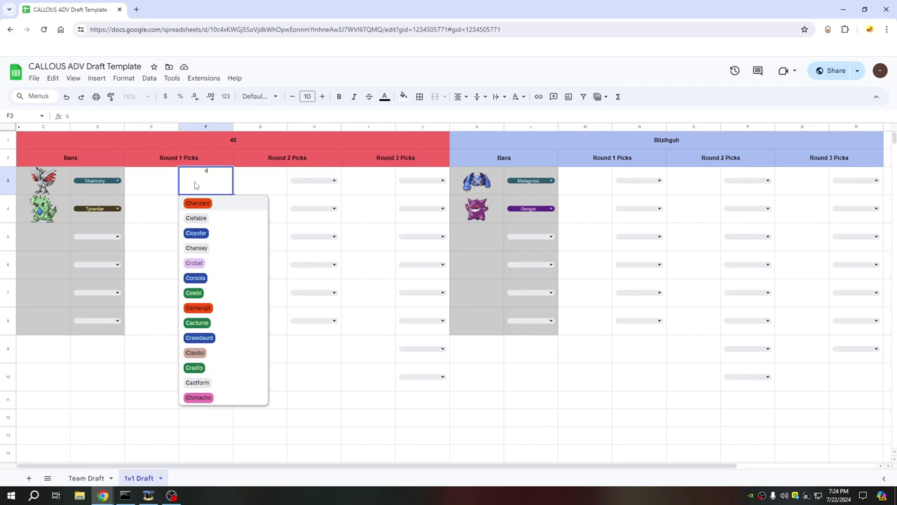
pyautogui.write('e')
pyautogui.click(205, 204)
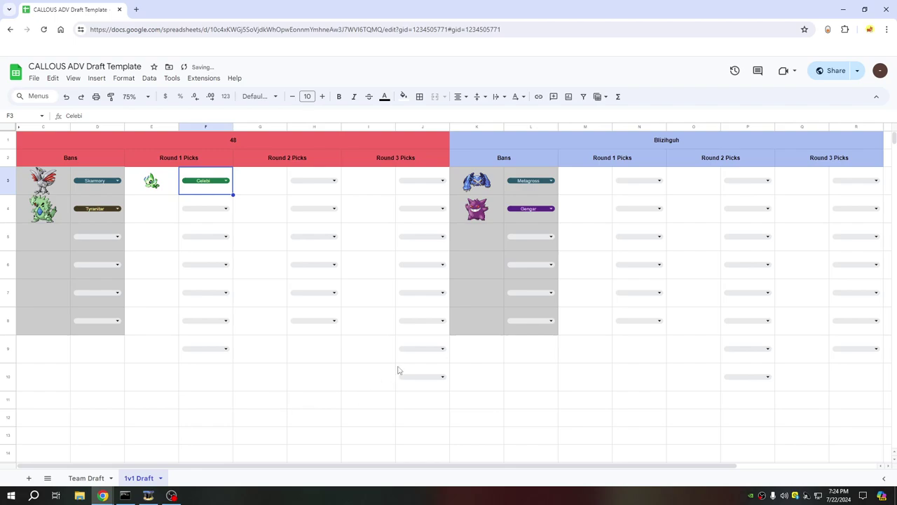
# Choose Blissey in N3 and Snorlax in N4 as the blue side's first two Round 1 picks.
pyautogui.click(631, 181)
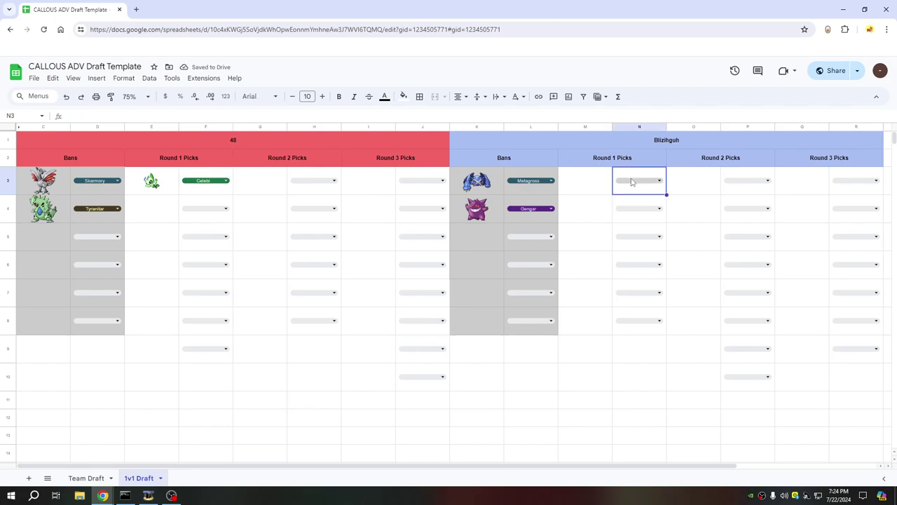
pyautogui.click(633, 182)
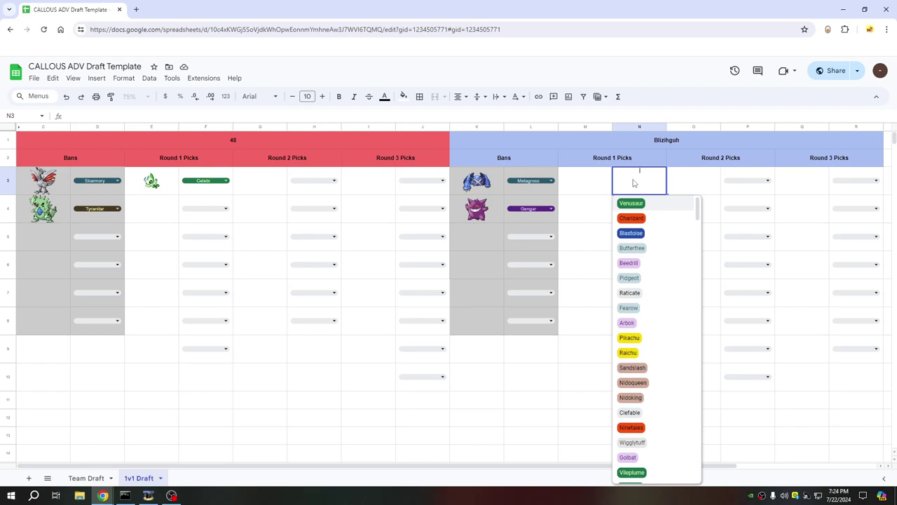
pyautogui.write('bl')
pyautogui.click(634, 217)
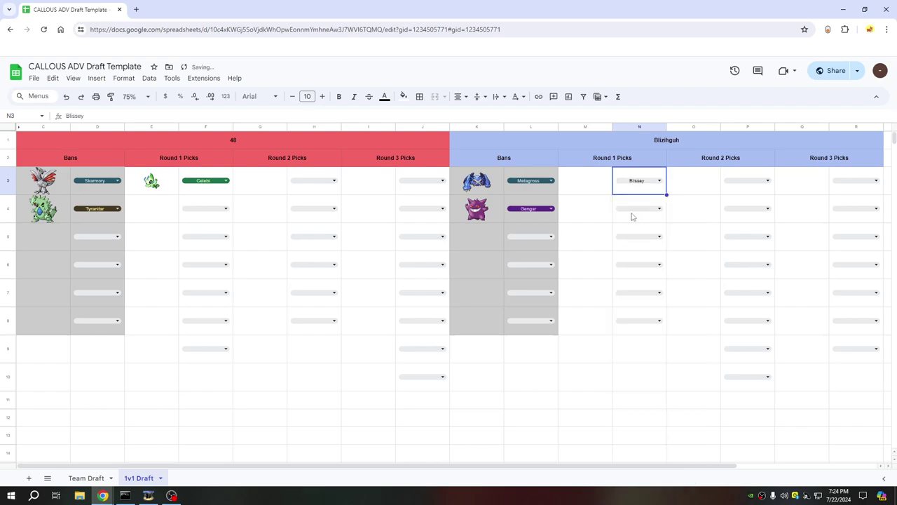
pyautogui.click(627, 209)
pyautogui.click(629, 211)
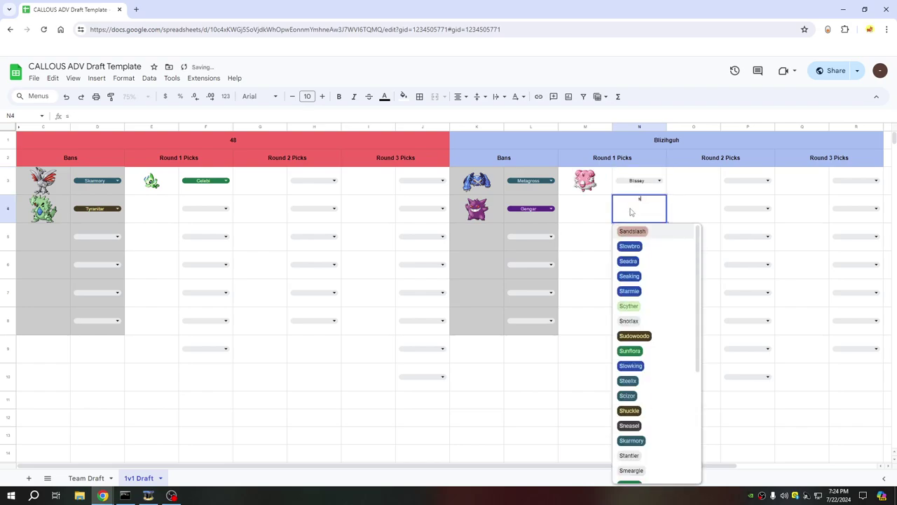
pyautogui.write('n')
pyautogui.click(628, 232)
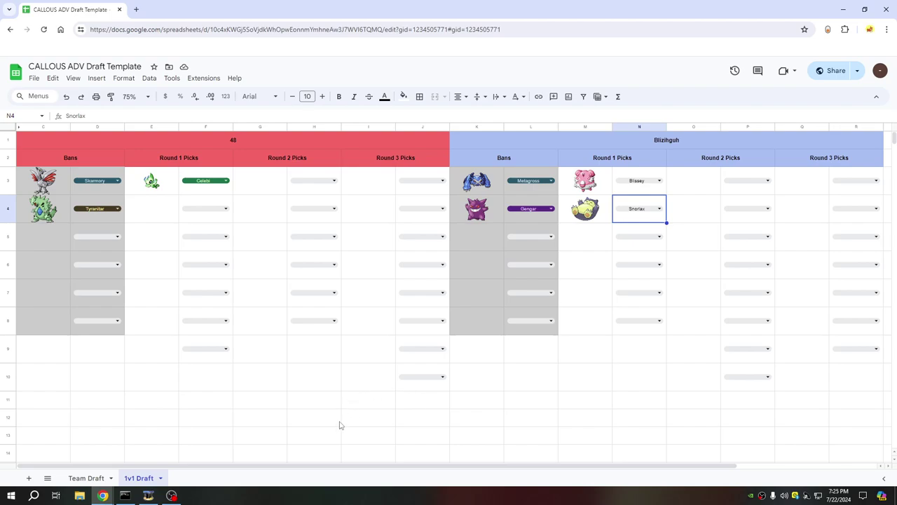
# Choose Salamence in F4 and Forretress in F5 as the red side's second and third Round 1 picks.
pyautogui.click(194, 211)
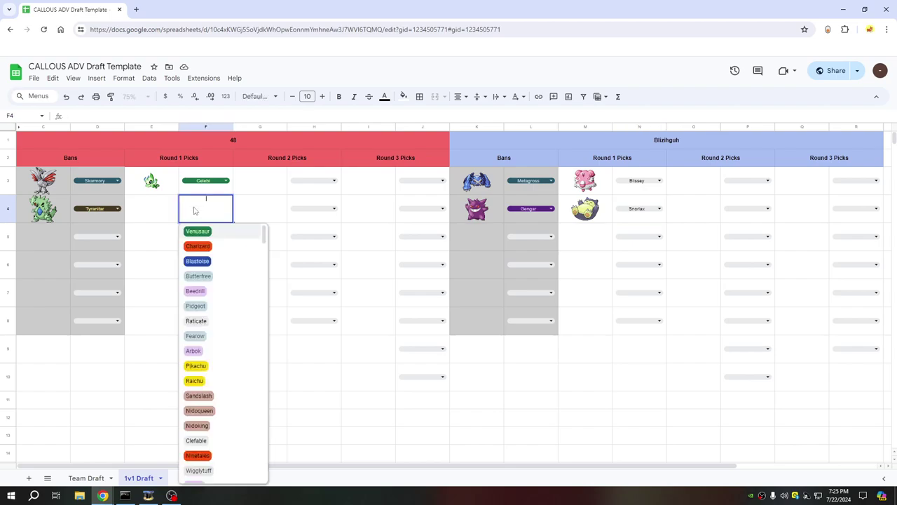
pyautogui.write('s')
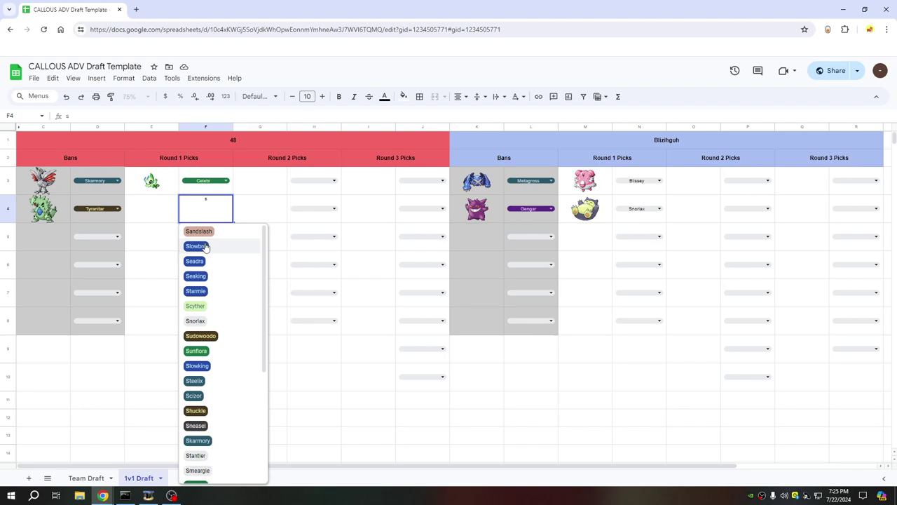
pyautogui.write('a')
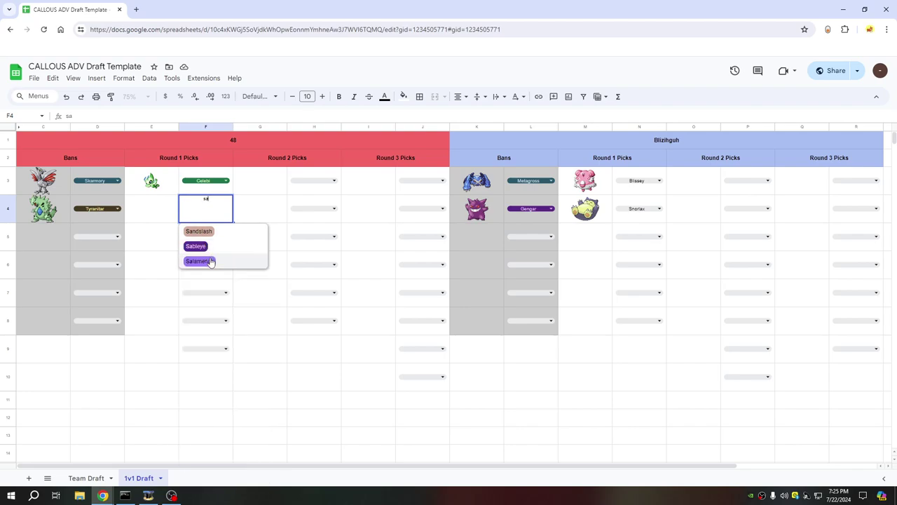
pyautogui.click(209, 261)
pyautogui.click(201, 238)
pyautogui.write('fo')
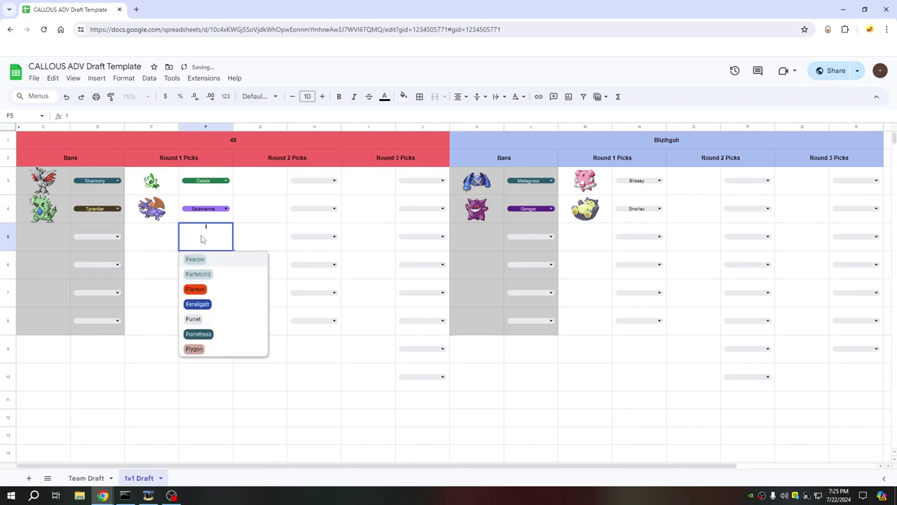
pyautogui.click(199, 259)
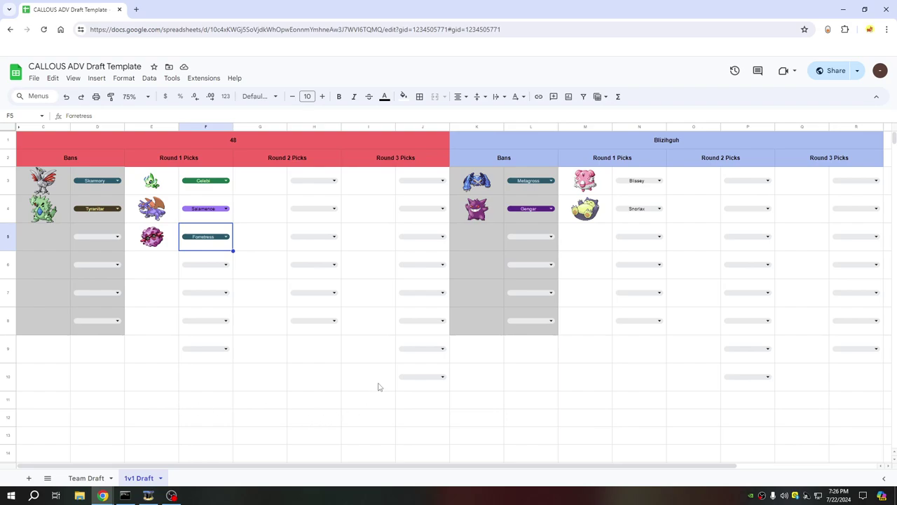
# Choose Swampert in N5 and Zapdos in N6 as the blue side's third and fourth Round 1 picks.
pyautogui.click(627, 240)
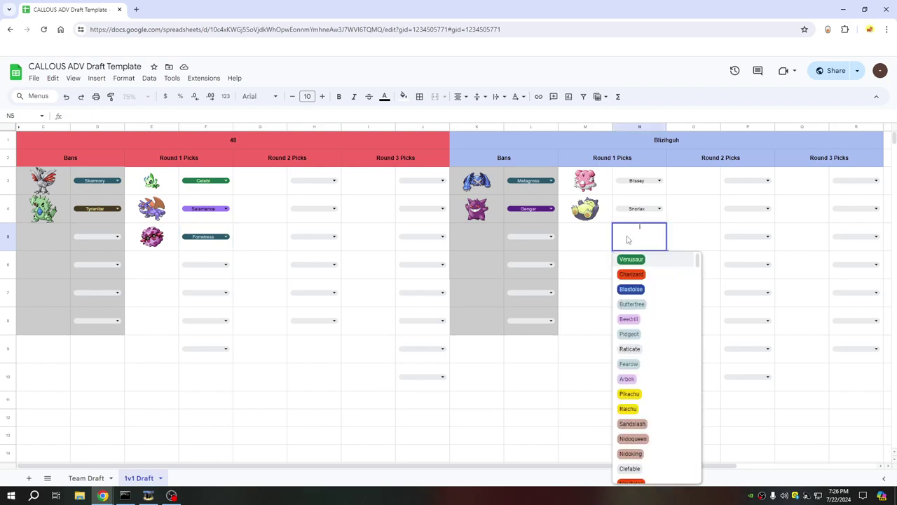
pyautogui.write('sw')
pyautogui.click(634, 259)
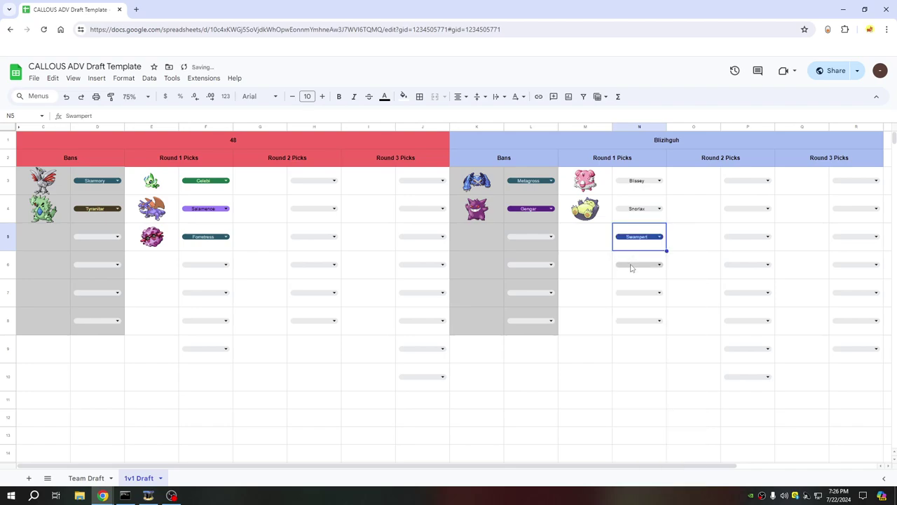
pyautogui.click(631, 268)
pyautogui.write('za')
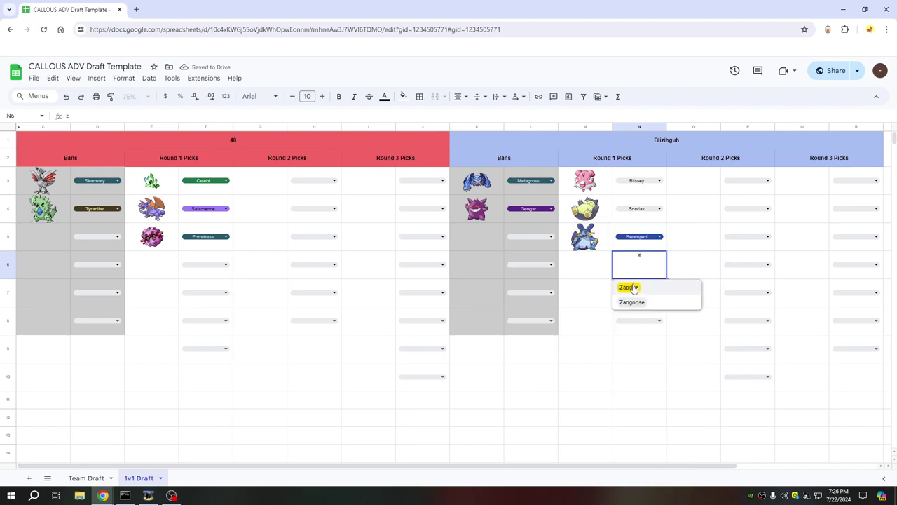
pyautogui.click(633, 288)
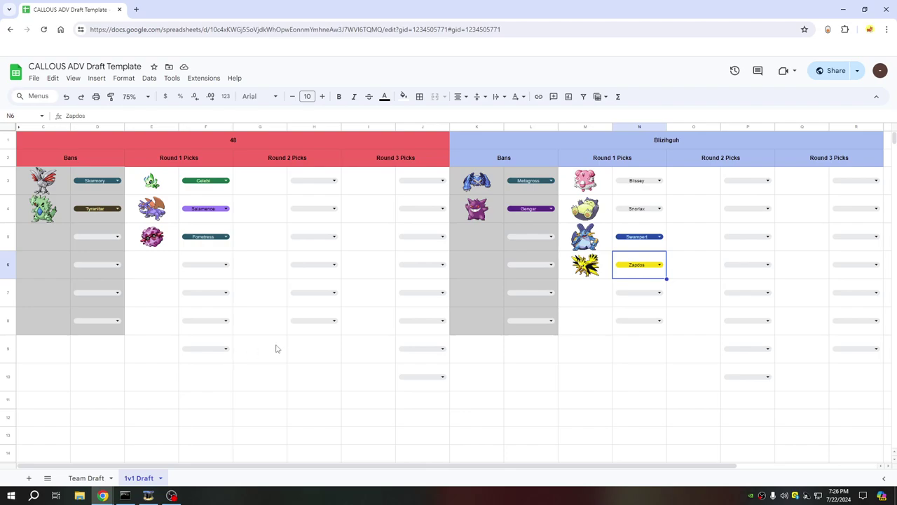
# Choose Starmie in F6 and Jolteon in F7 as the red side's fourth and fifth Round 1 picks.
pyautogui.doubleClick(206, 265)
pyautogui.write('sta')
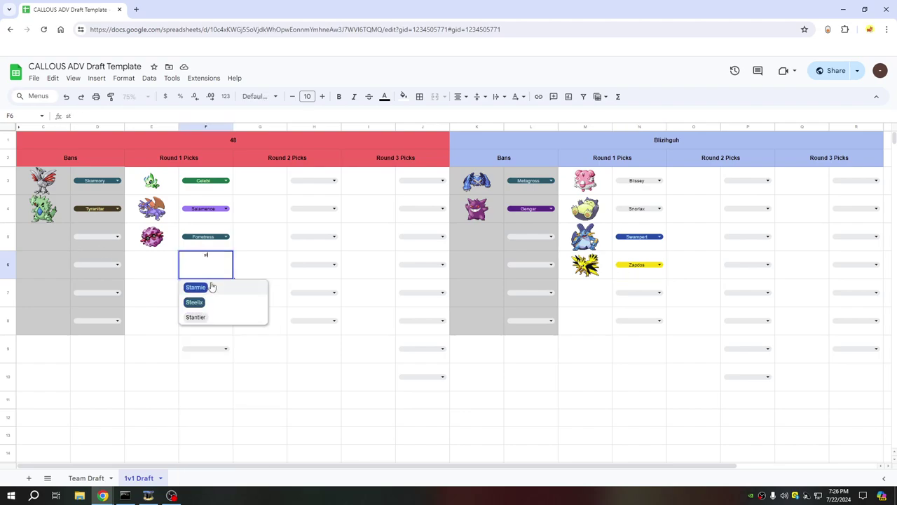
pyautogui.click(195, 290)
pyautogui.doubleClick(196, 293)
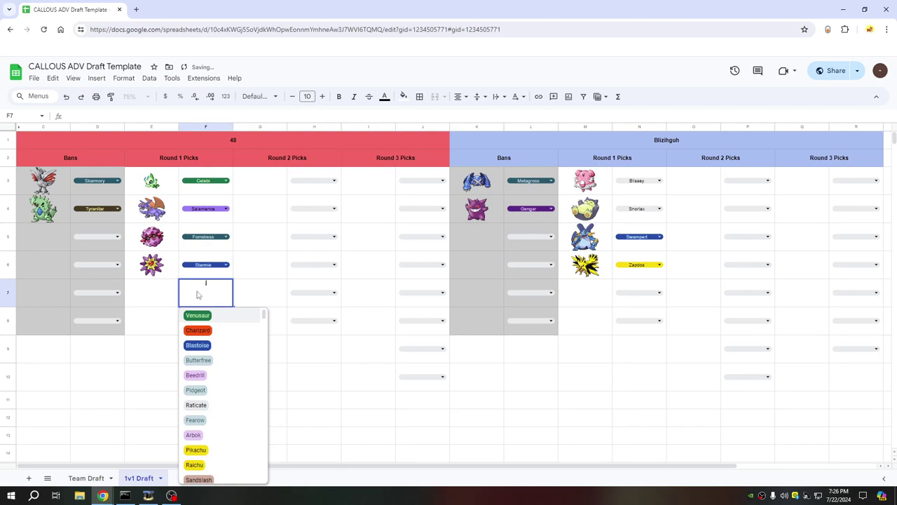
pyautogui.write('j')
pyautogui.click(195, 329)
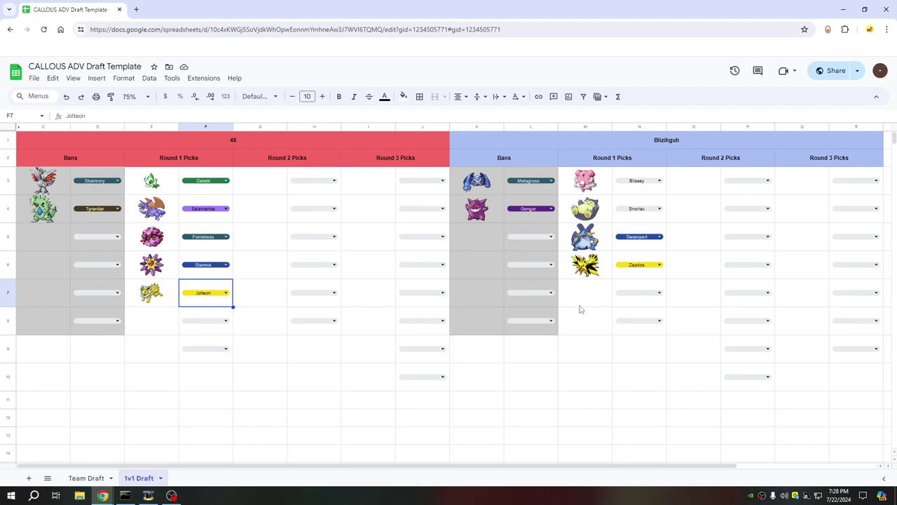
# Choose Claydol in N7 and Regice in N8 as the blue side's fifth and sixth Round 1 picks.
pyautogui.doubleClick(627, 298)
pyautogui.write('cla')
pyautogui.press('Down')
pyautogui.press('Down')
pyautogui.press('Return')
pyautogui.doubleClick(631, 326)
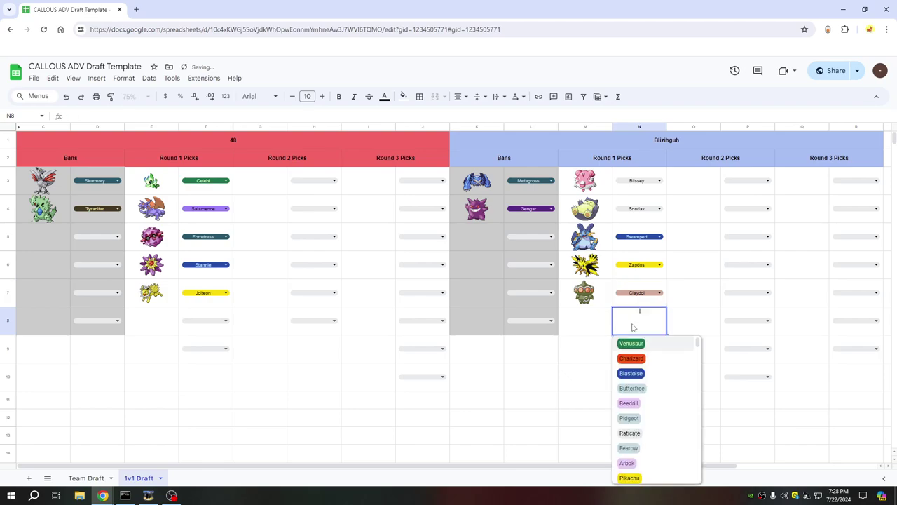
pyautogui.write('reg')
pyautogui.click(635, 373)
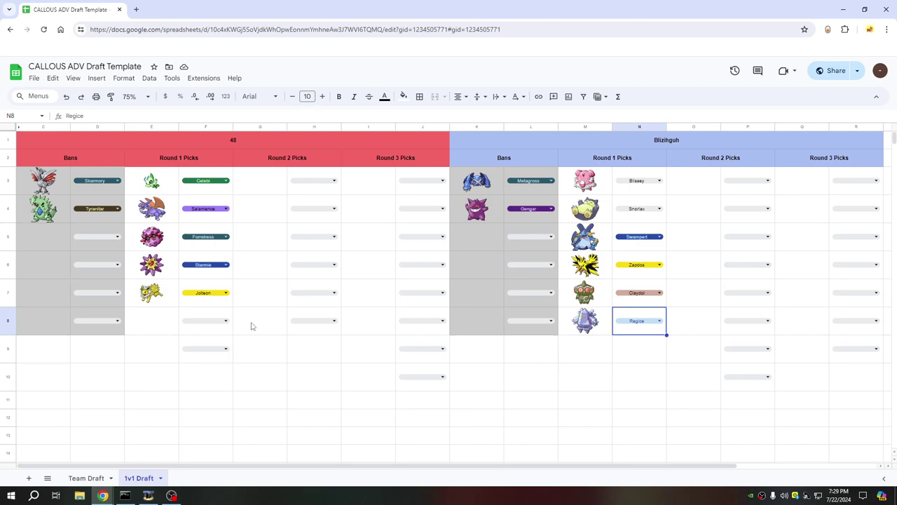
# Choose Aerodactyl in F8 and Heracross in F9 as the red side's sixth and seventh Round 1 picks.
pyautogui.click(208, 323)
pyautogui.write('aero')
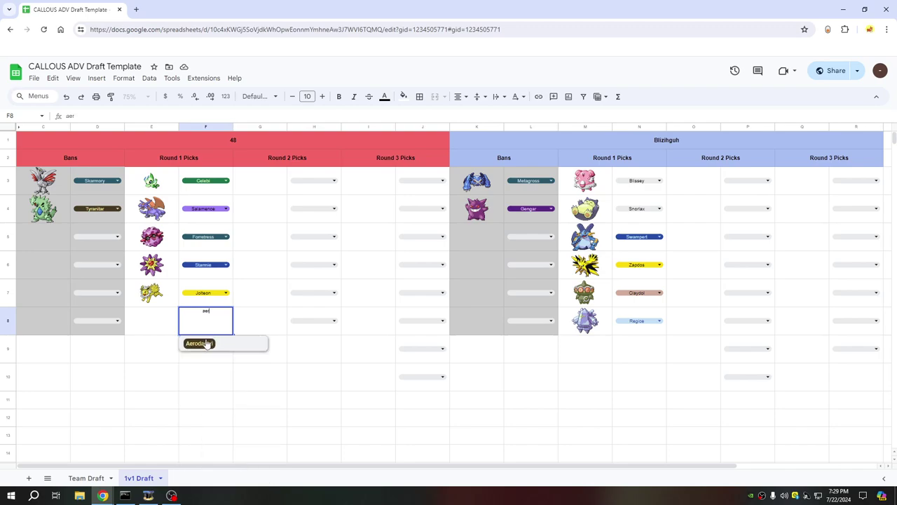
pyautogui.click(205, 345)
pyautogui.click(205, 351)
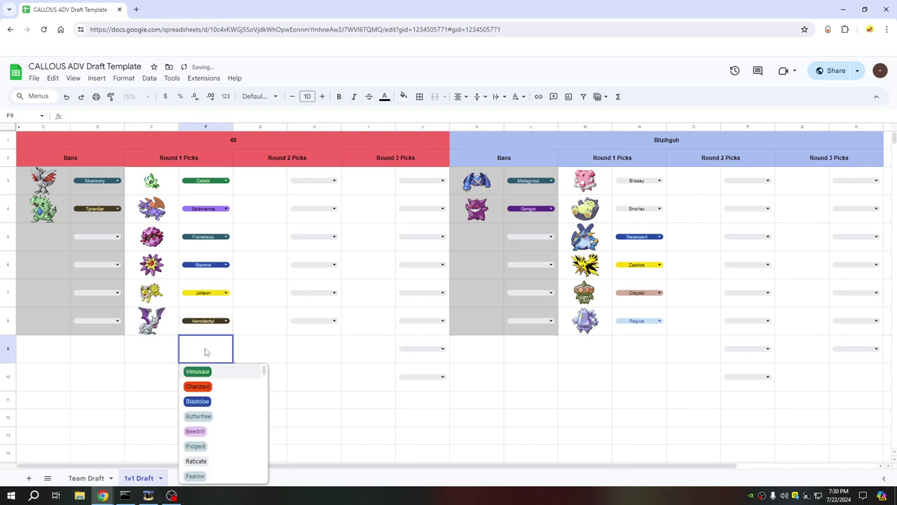
pyautogui.write('her')
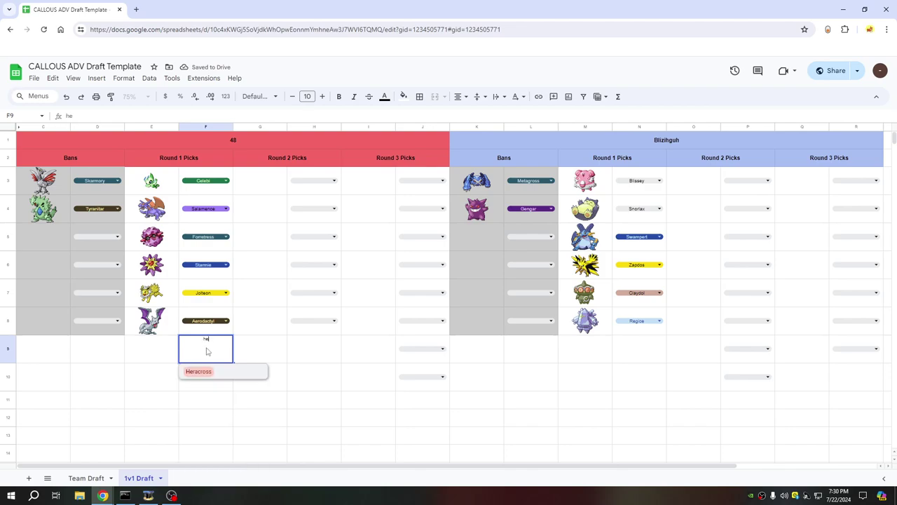
pyautogui.click(203, 371)
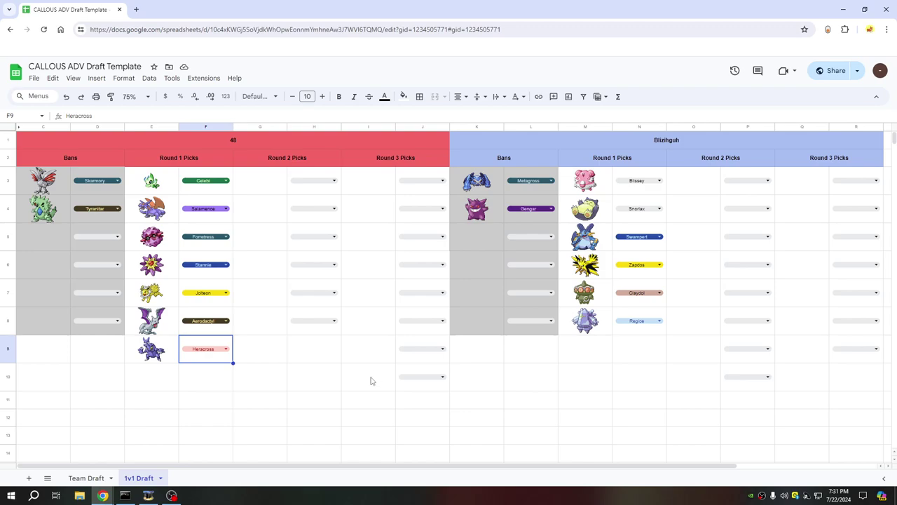
# Choose Medicham in L5 as the blue side's third ban and Moltres in D5 as the red side's third ban.
pyautogui.click(515, 243)
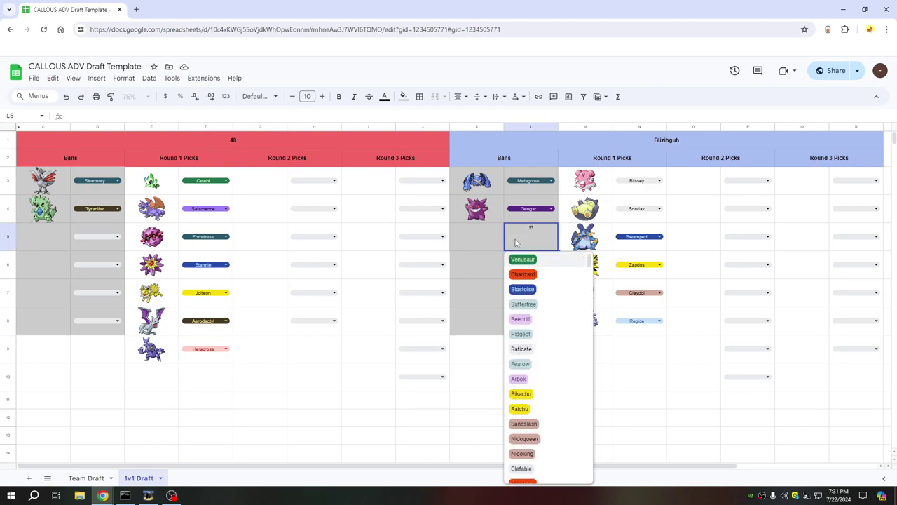
pyautogui.write('edic')
pyautogui.click(518, 266)
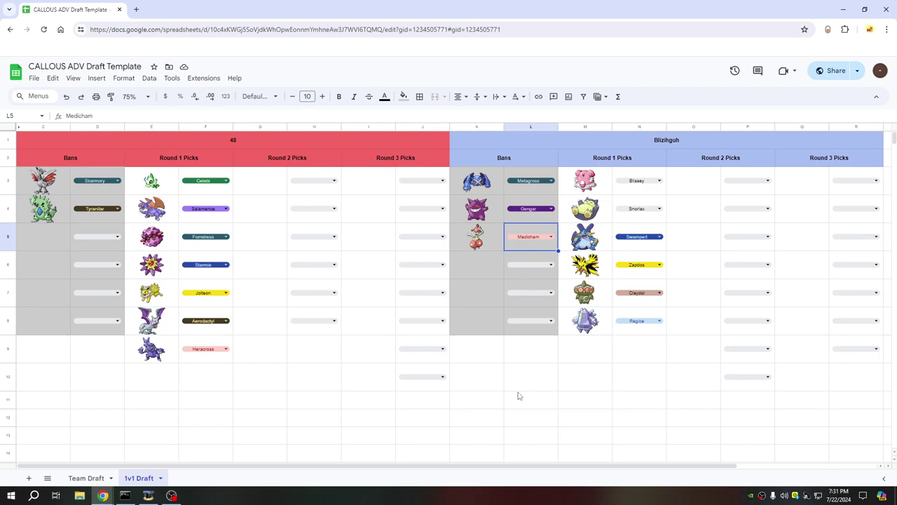
pyautogui.click(93, 241)
pyautogui.write('m')
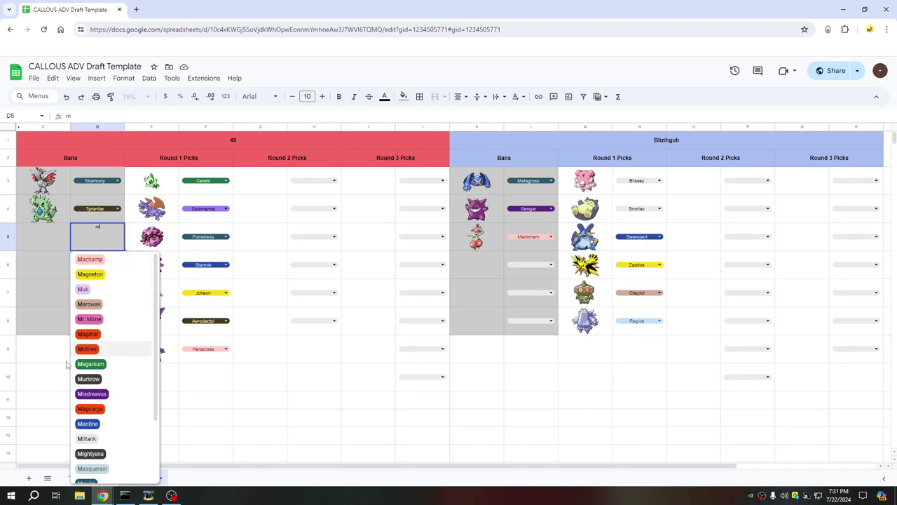
pyautogui.click(84, 349)
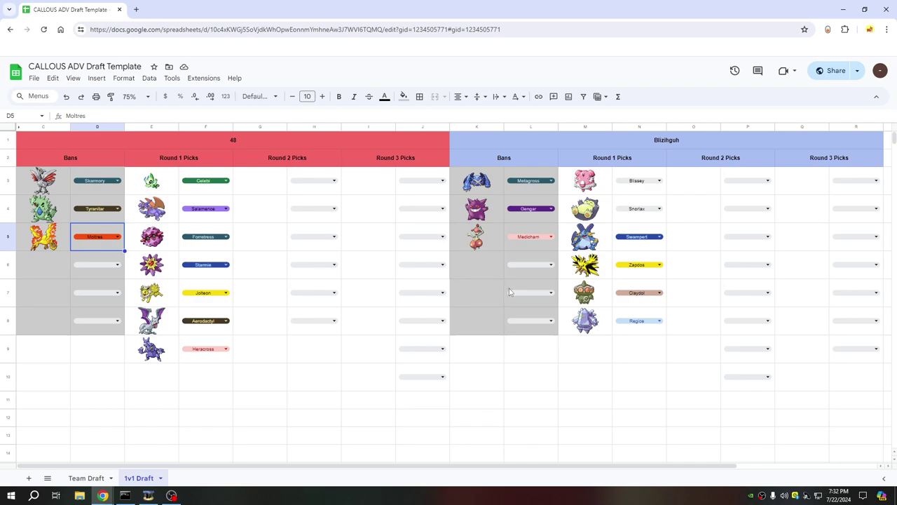
# Choose Dugtrio in L6 as the blue side's fourth ban and Alakazam in D6 as the red side's fourth ban.
pyautogui.click(520, 267)
pyautogui.write('d')
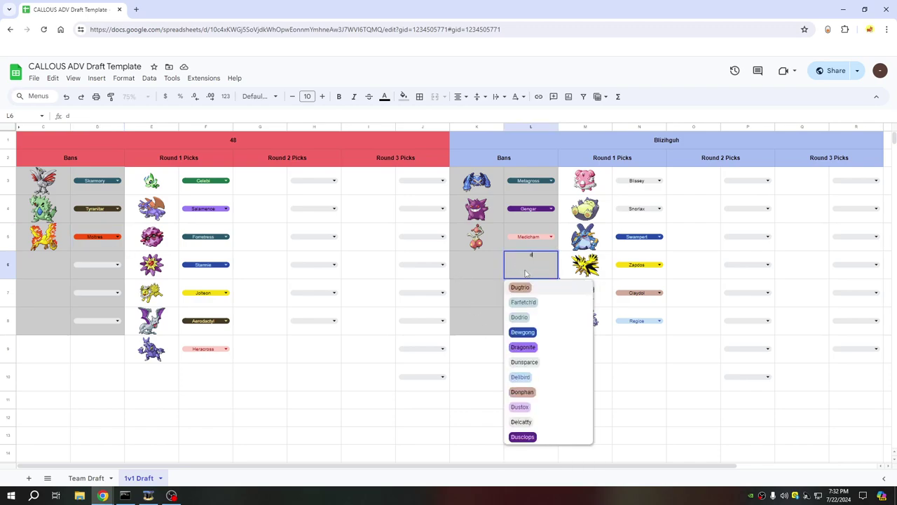
pyautogui.write('ug')
pyautogui.click(522, 288)
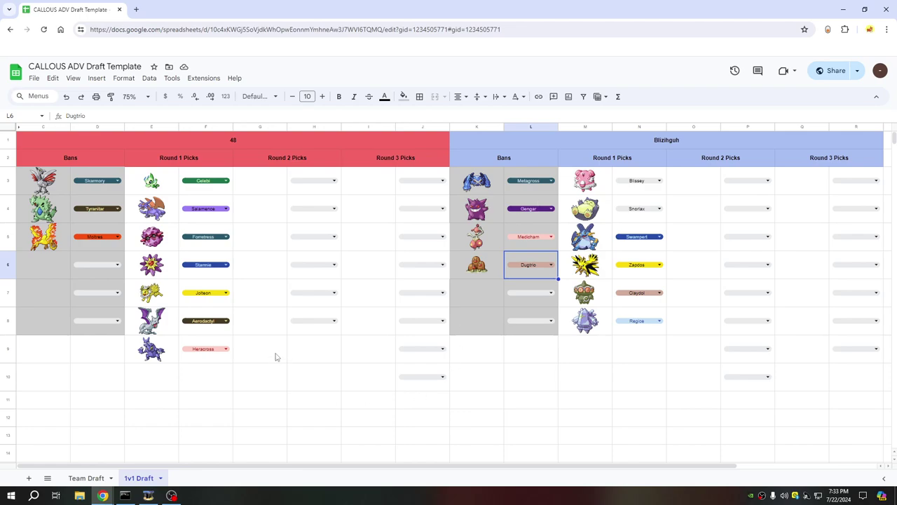
pyautogui.click(102, 263)
pyautogui.click(93, 270)
pyautogui.write('al')
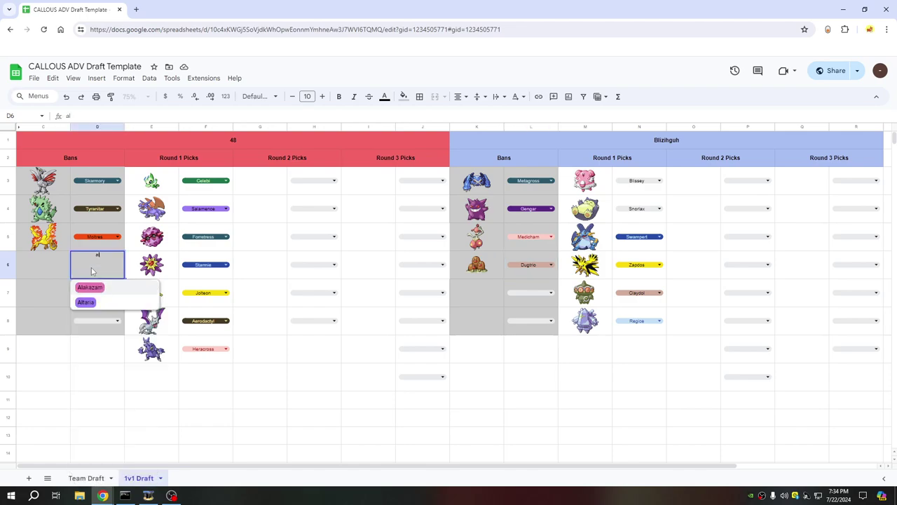
pyautogui.click(89, 287)
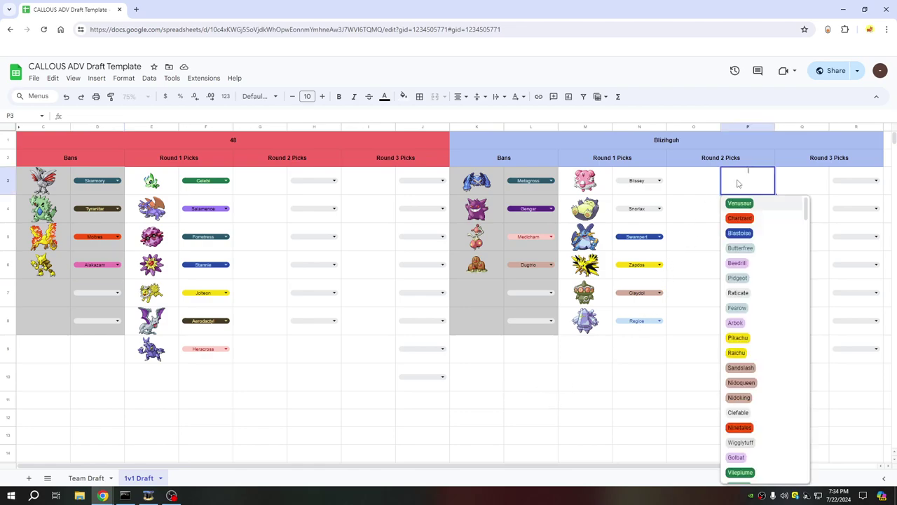
# Choose Regirock in P3 and Milotic in P4 as the blue side's first two Round 2 picks.
pyautogui.write('regi')
pyautogui.click(738, 203)
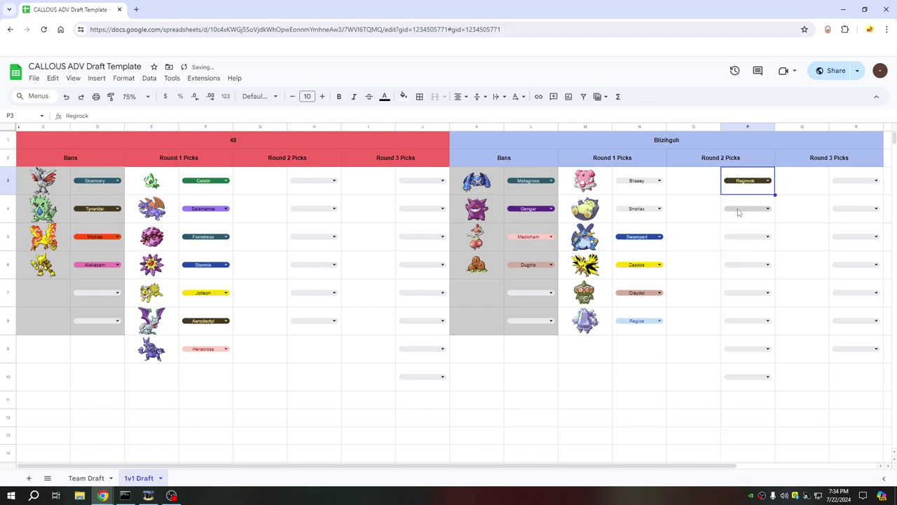
pyautogui.click(739, 210)
pyautogui.write('mi')
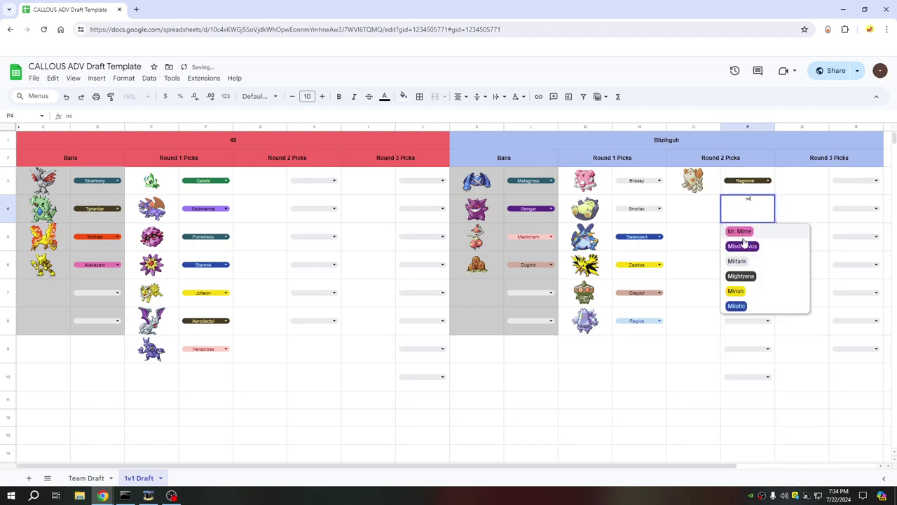
pyautogui.click(736, 306)
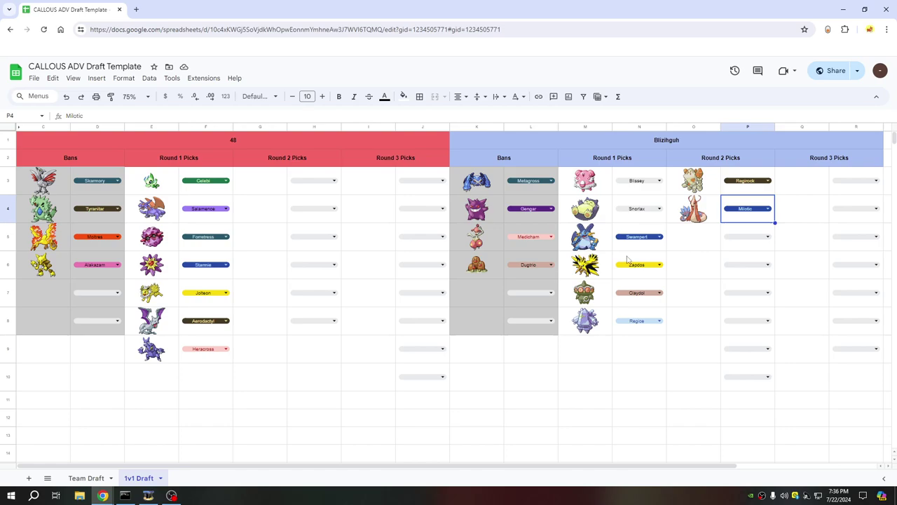
# Choose Registeel in H3 and Blaziken in H4 as the red side's first two Round 2 picks.
pyautogui.click(306, 182)
pyautogui.write('reg')
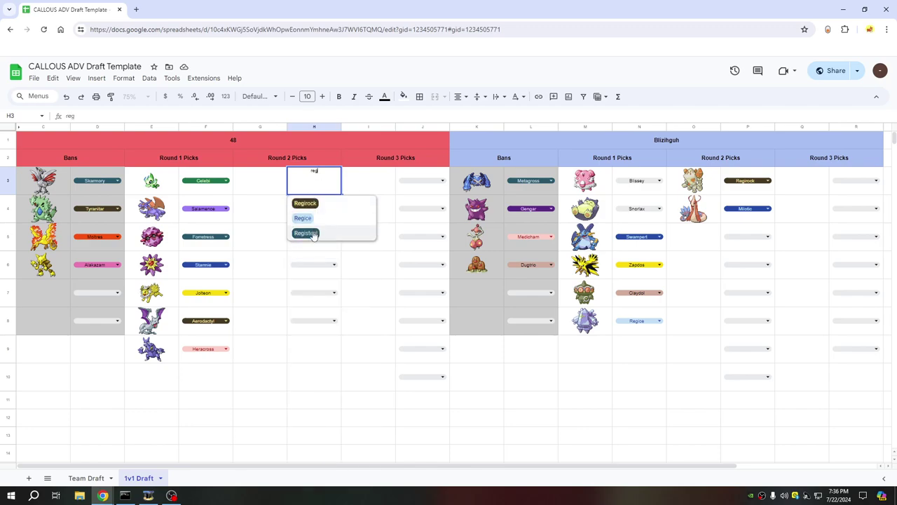
pyautogui.click(306, 233)
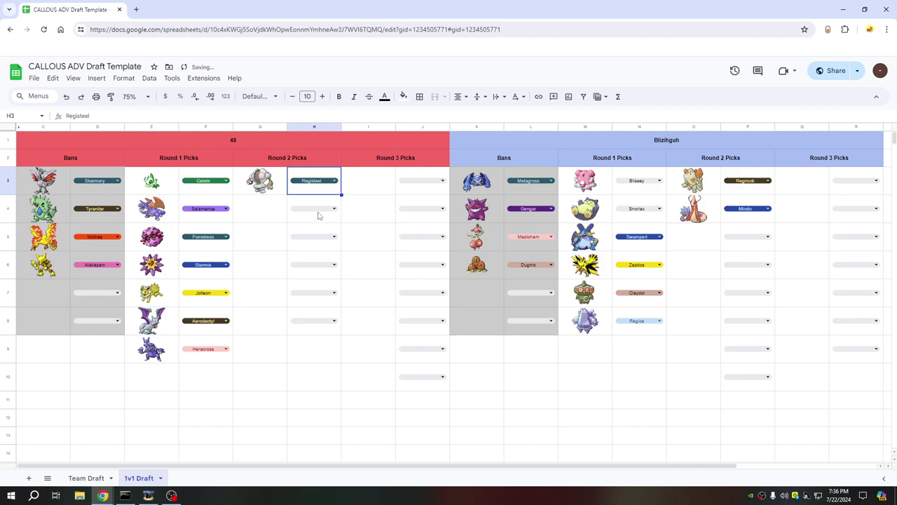
pyautogui.click(316, 212)
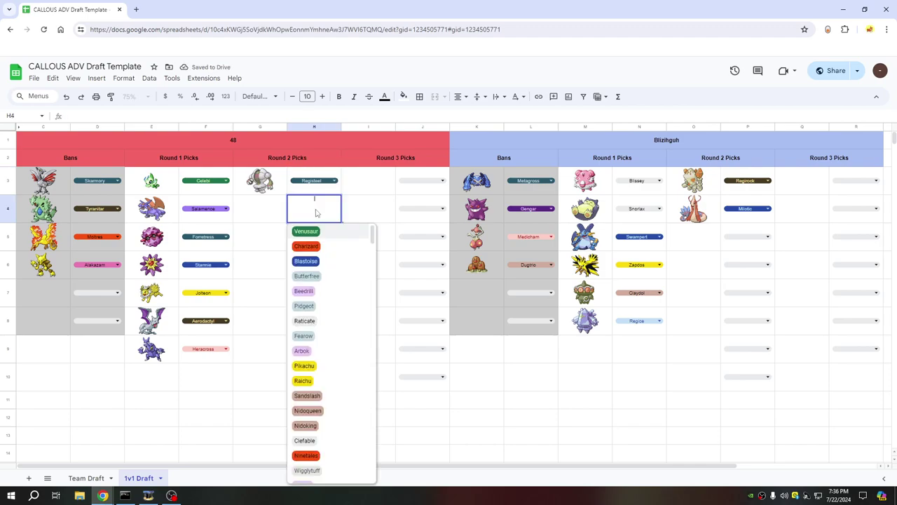
pyautogui.write('bl')
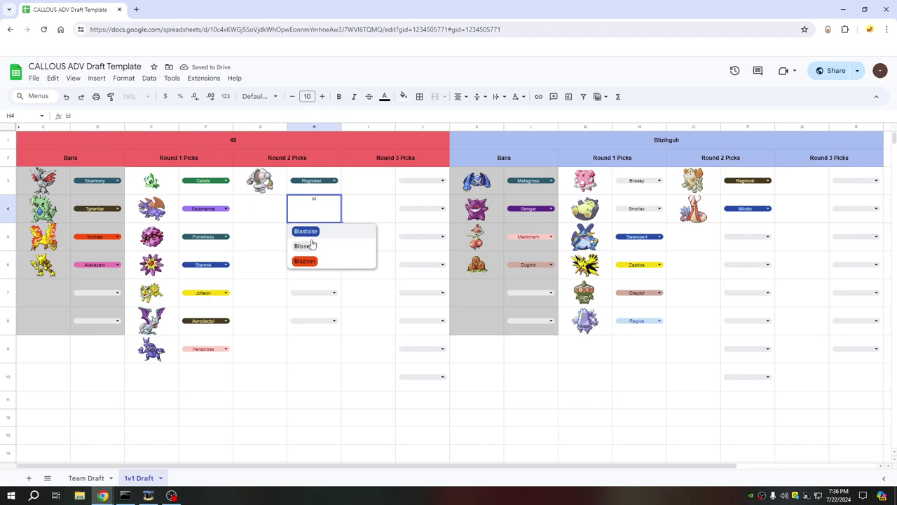
pyautogui.click(305, 262)
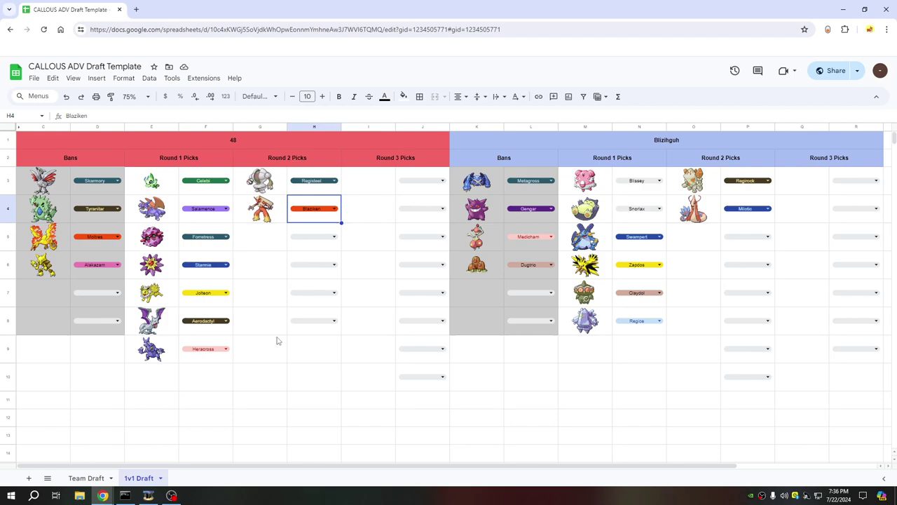
# Choose Cloyster in P5 and Raikou in P6 as the blue side's third and fourth Round 2 picks.
pyautogui.click(739, 239)
pyautogui.write('cl')
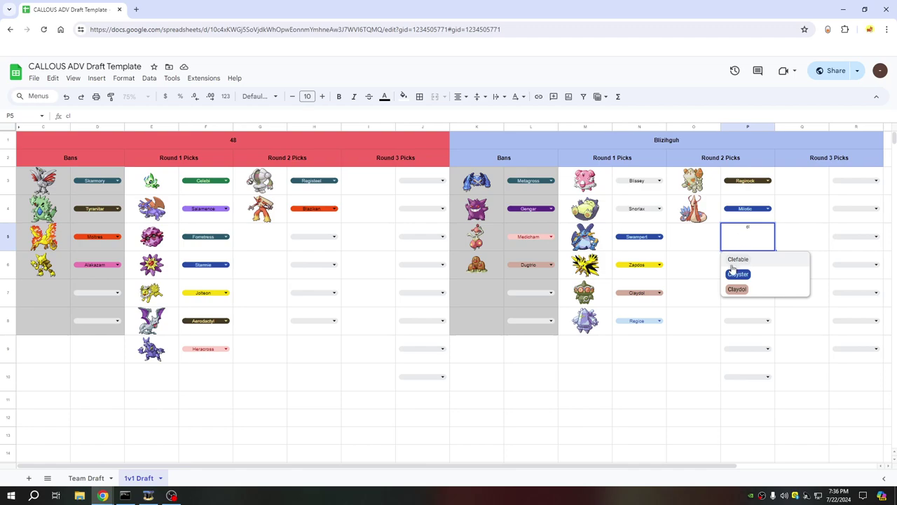
pyautogui.click(739, 273)
pyautogui.click(745, 268)
pyautogui.write('ra')
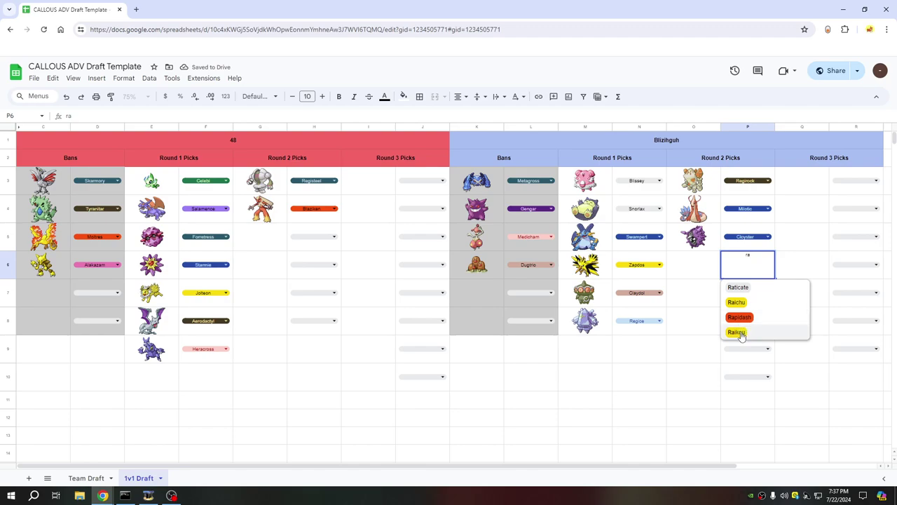
pyautogui.click(737, 332)
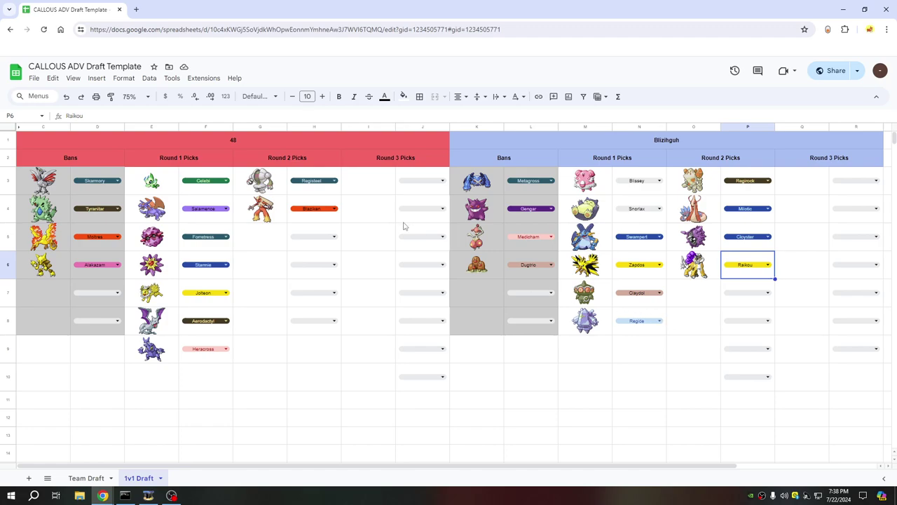
# Choose Venusaur in H5 and Gyarados in H6 as the red side's third and fourth Round 2 picks.
pyautogui.click(319, 238)
pyautogui.write('ven')
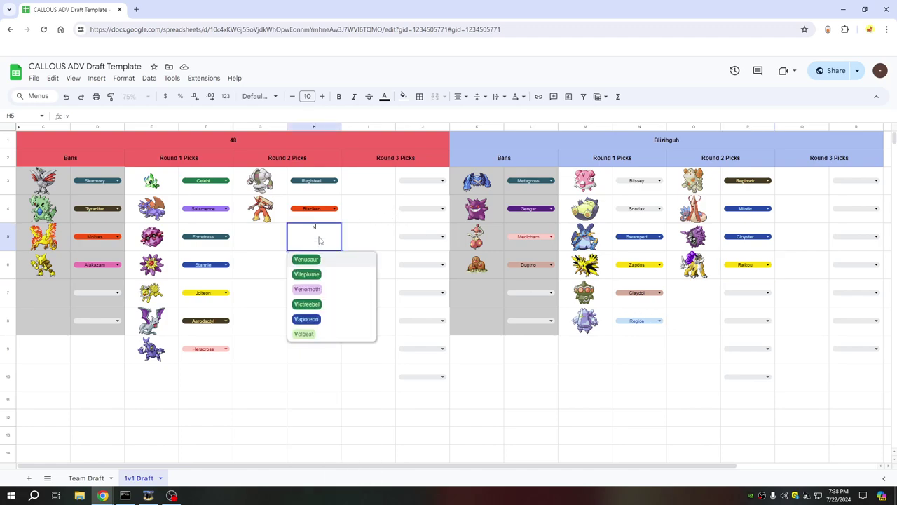
pyautogui.click(308, 262)
pyautogui.click(306, 266)
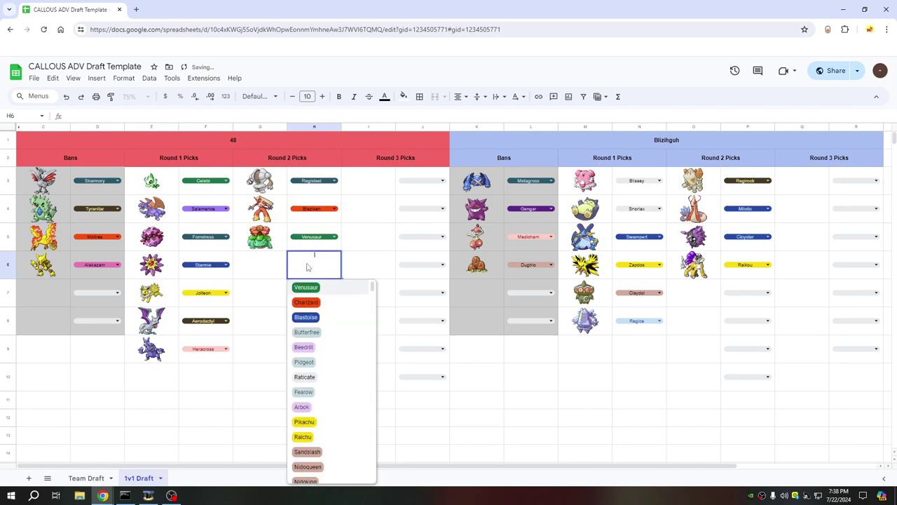
pyautogui.write('gy')
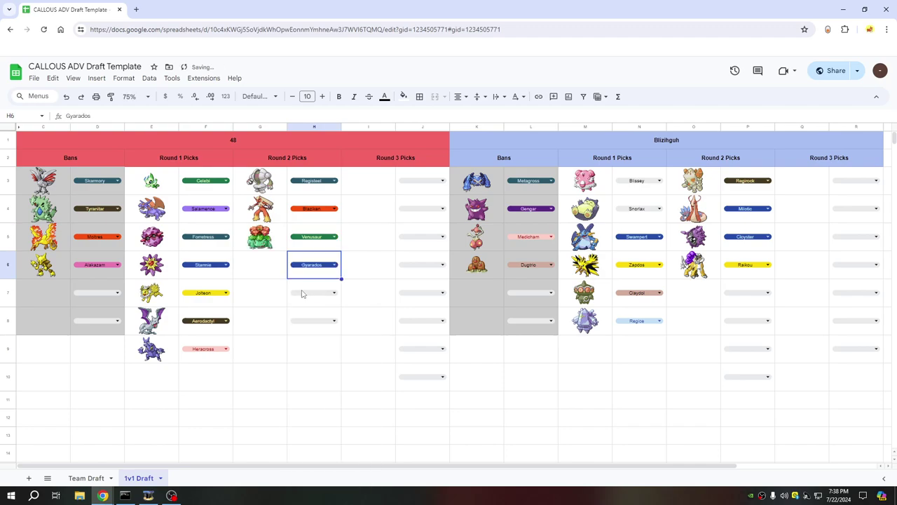
pyautogui.click(306, 288)
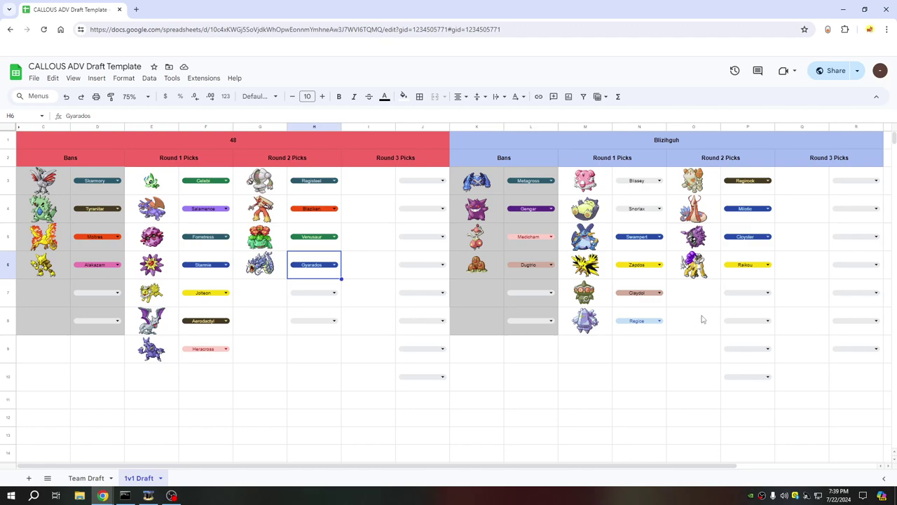
# Choose Steelix in P7 and Charizard in P8 as the blue side's fifth and sixth Round 2 picks.
pyautogui.click(750, 297)
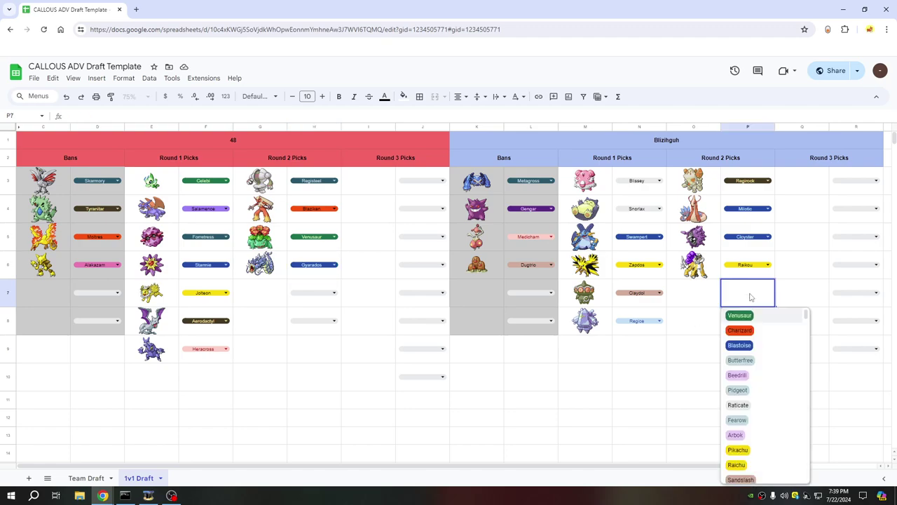
pyautogui.write('st')
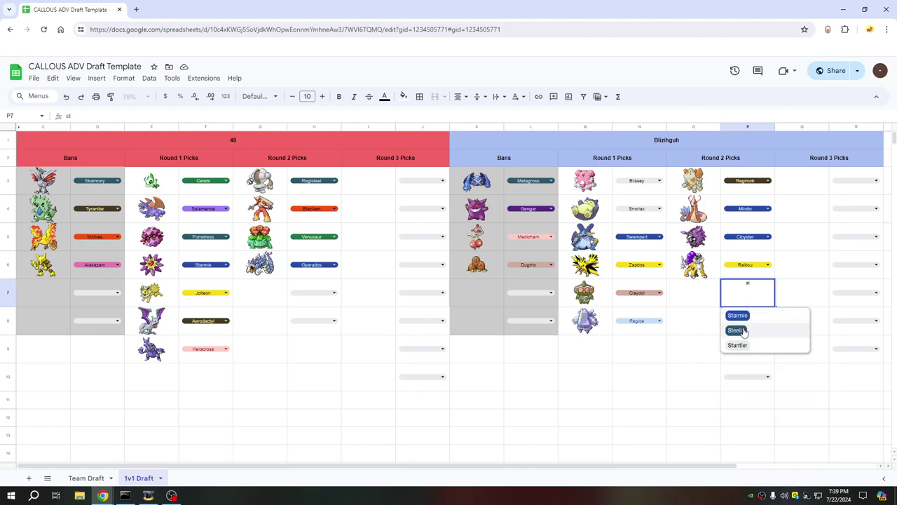
pyautogui.click(744, 331)
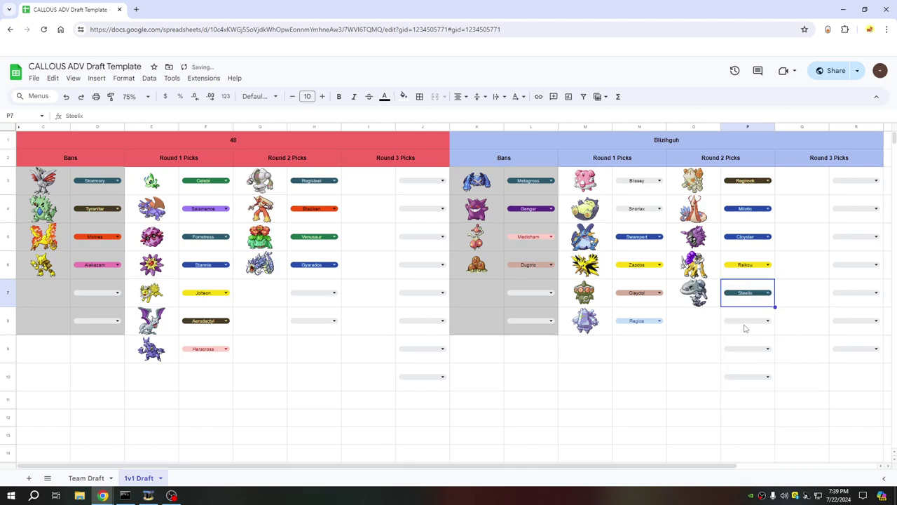
pyautogui.click(745, 324)
pyautogui.write('ch')
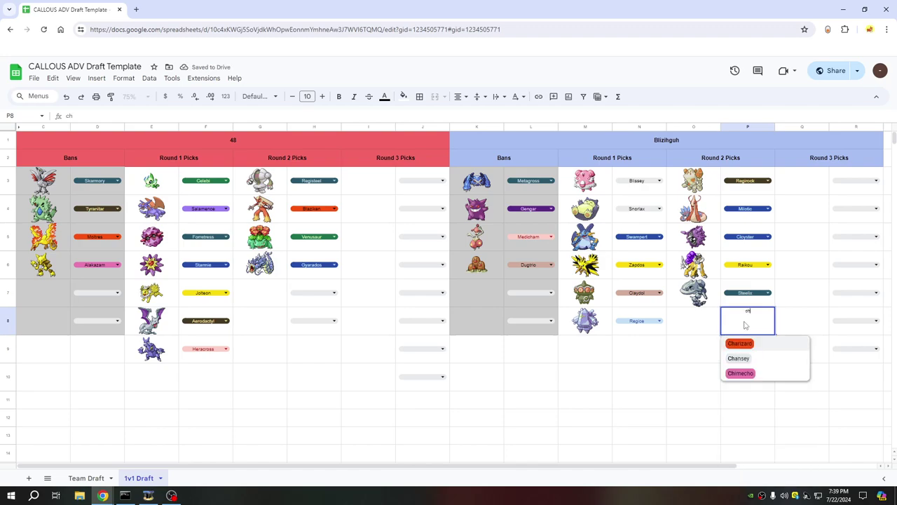
pyautogui.click(740, 344)
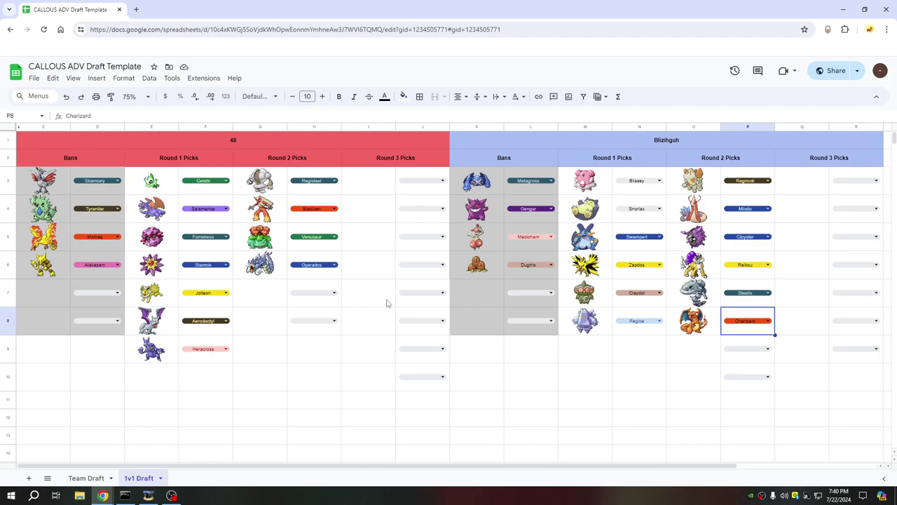
# Choose Hariyama in H7 as the red side's fifth Round 2 pick.
pyautogui.click(326, 294)
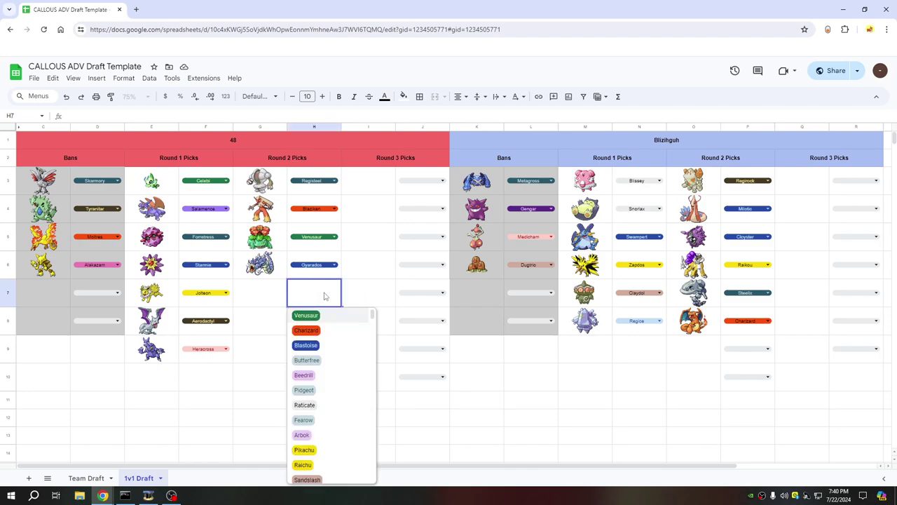
pyautogui.write('har')
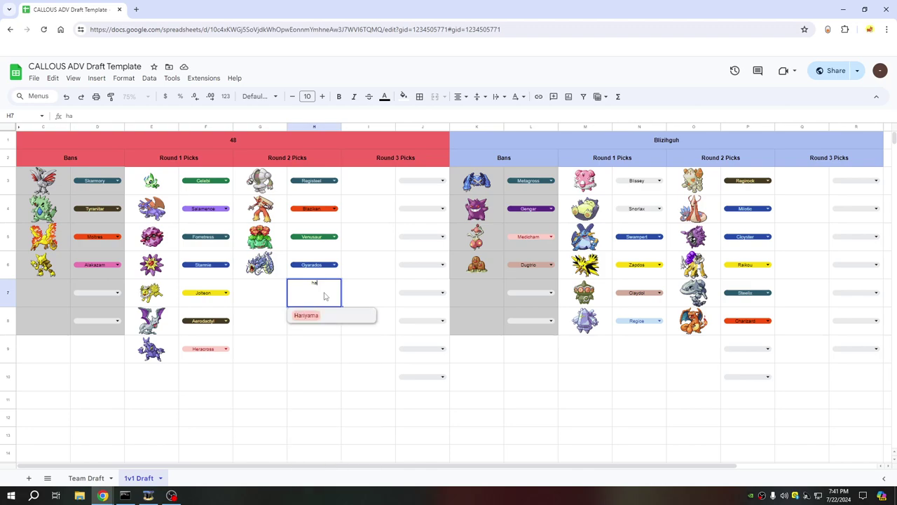
pyautogui.click(316, 316)
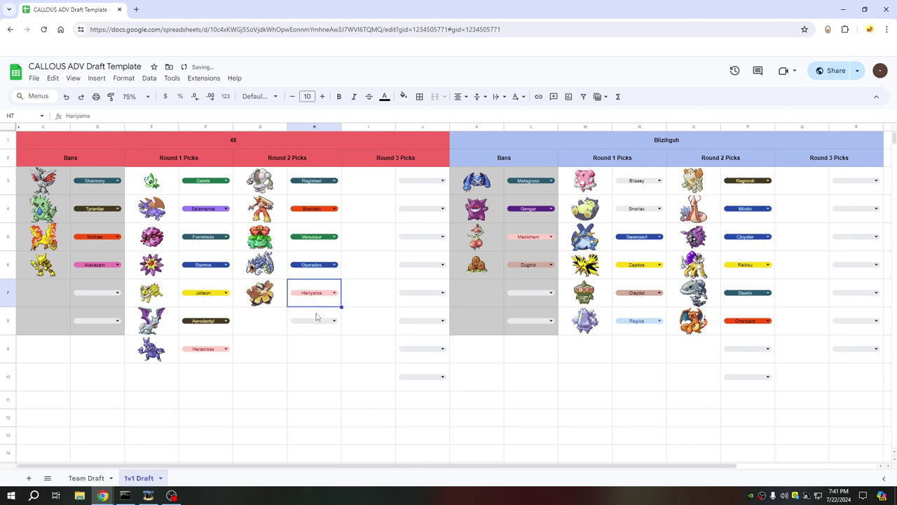
# Choose Sceptile in H8 as the red side's sixth Round 2 pick.
pyautogui.click(320, 323)
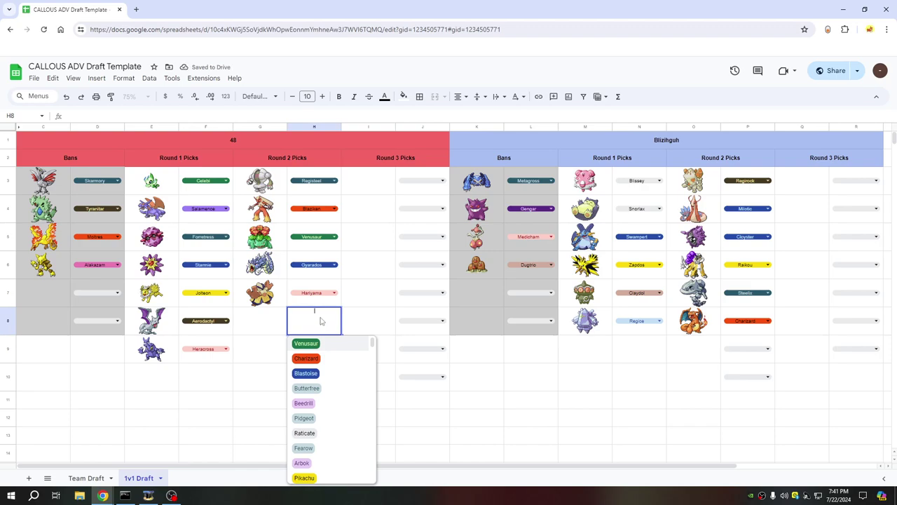
pyautogui.write('sc')
pyautogui.click(306, 373)
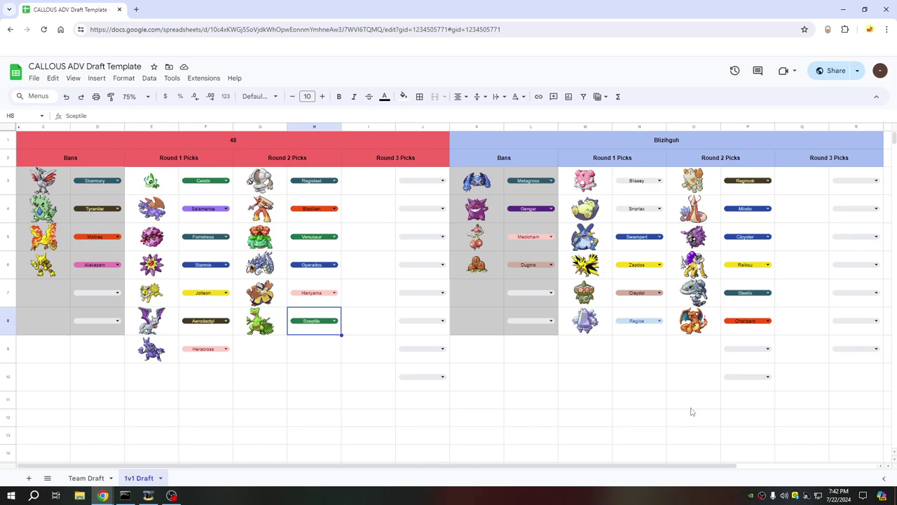
# Choose Weezing in P9 and Dragonite in P10 as the blue side's seventh and eighth Round 2 picks.
pyautogui.click(742, 350)
pyautogui.write('we')
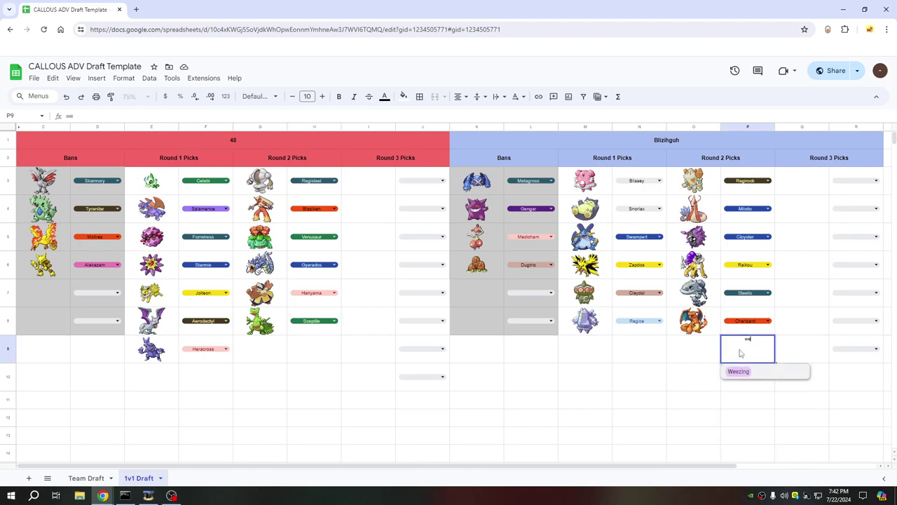
pyautogui.click(734, 371)
pyautogui.click(744, 383)
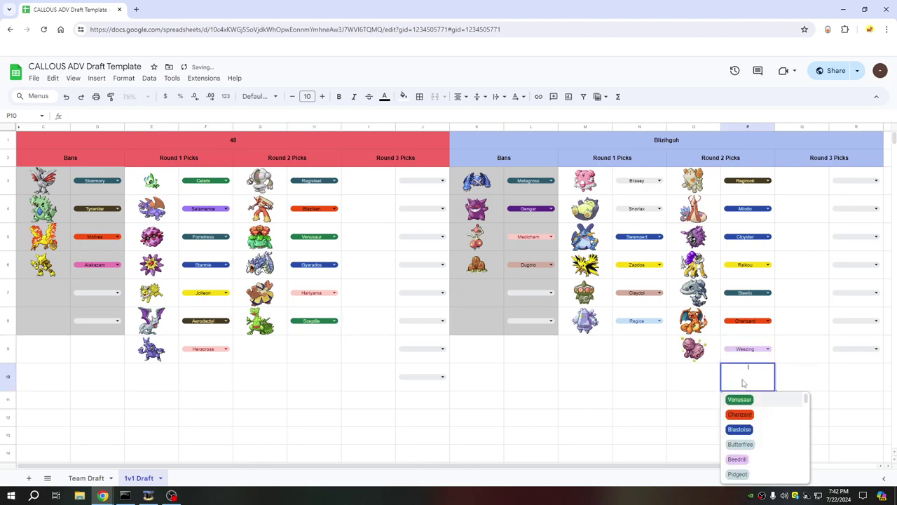
pyautogui.write('dra')
pyautogui.click(740, 400)
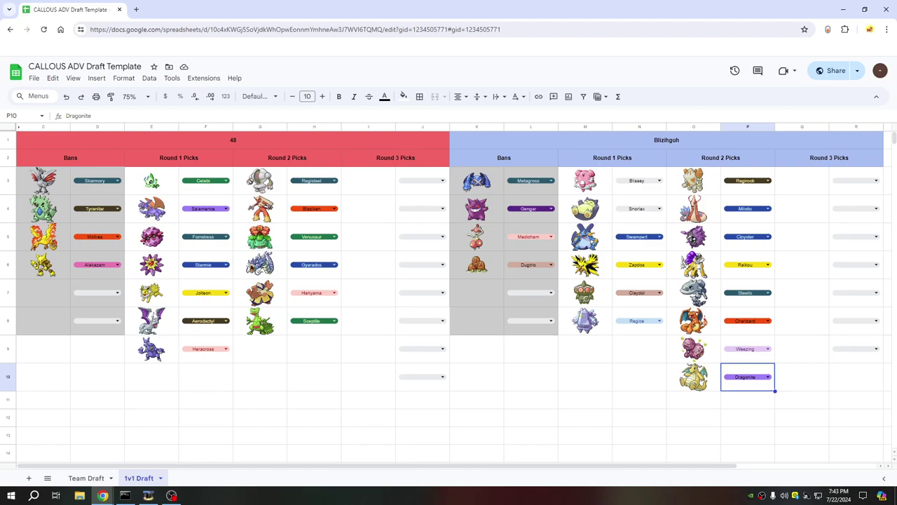
# Set the fifth bans to Flygon in D7 for the red side and Machamp in L7 for the blue side.
pyautogui.doubleClick(93, 292)
pyautogui.write('fly')
pyautogui.click(92, 315)
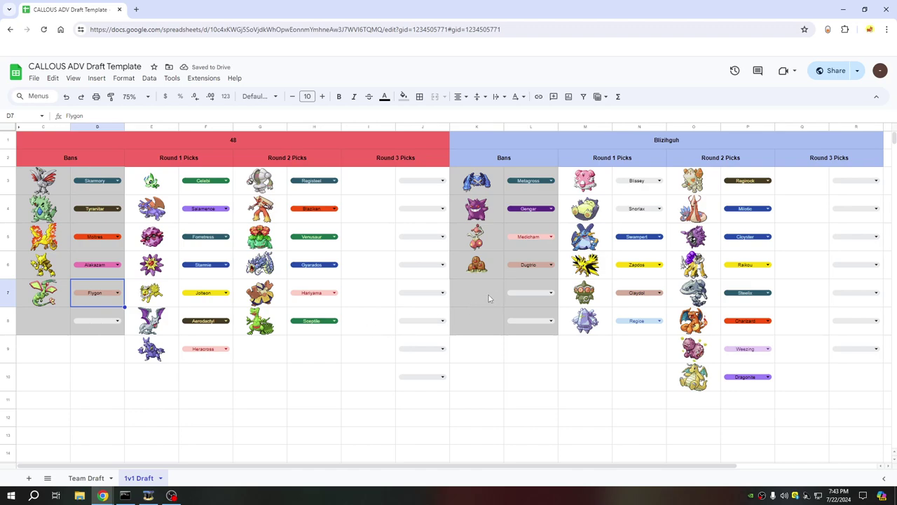
pyautogui.doubleClick(530, 295)
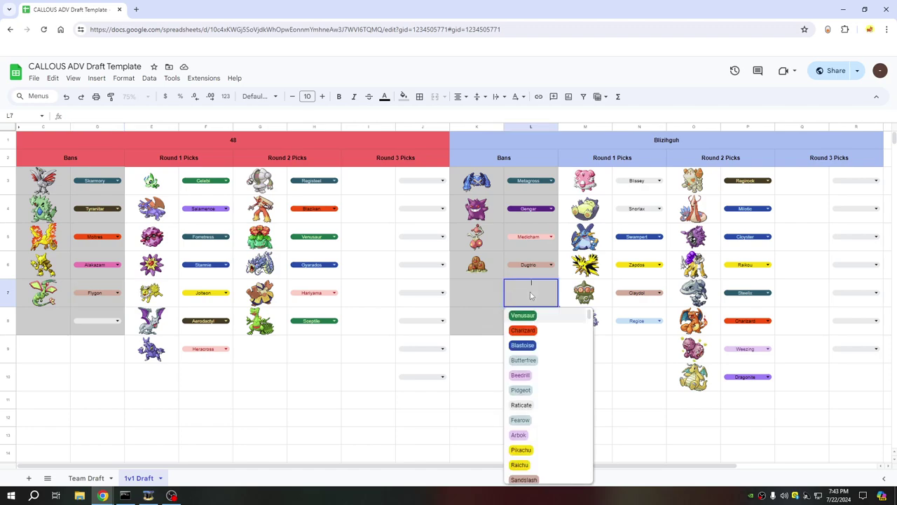
pyautogui.write('mac')
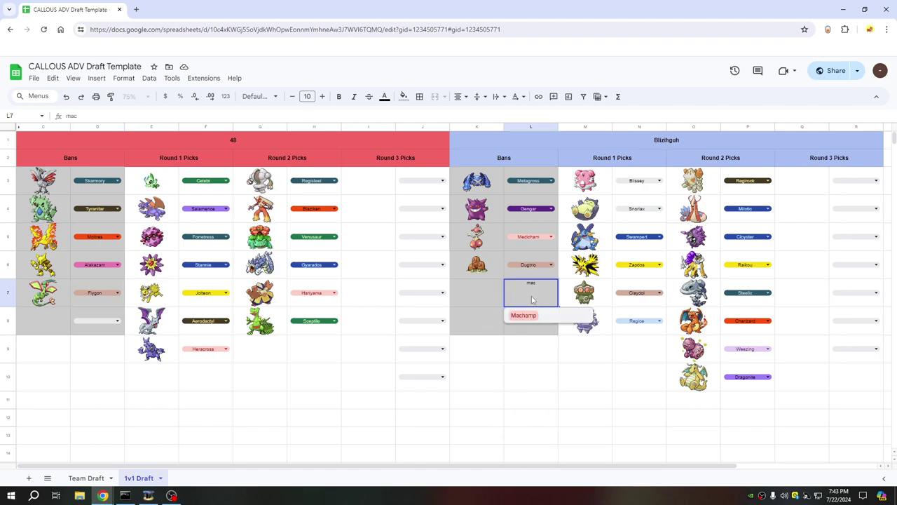
pyautogui.click(526, 316)
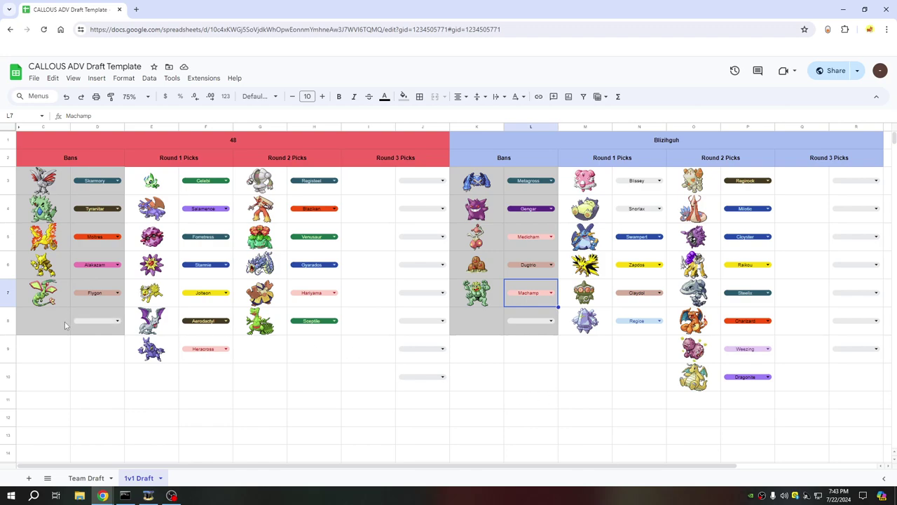
# Set the sixth bans to Jynx in D8 for the red side and Breloom in L8 for the blue side.
pyautogui.click(93, 324)
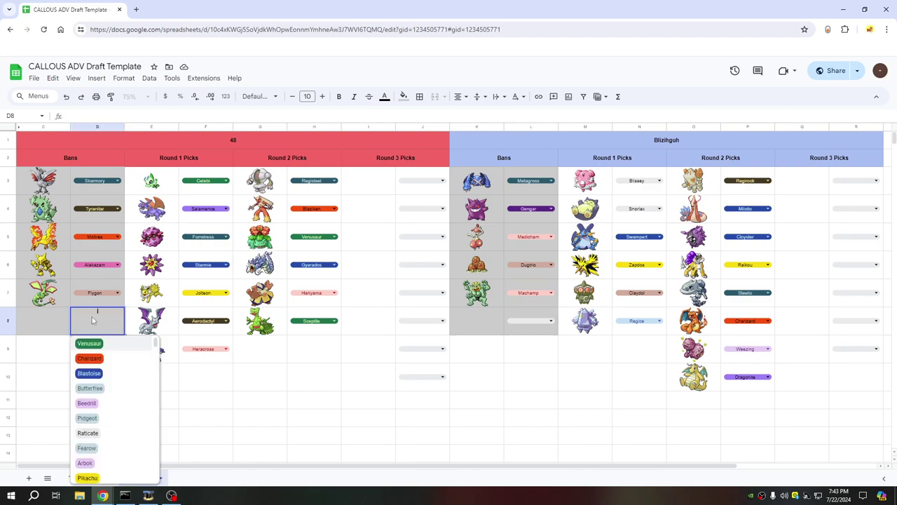
pyautogui.write('Jynx')
pyautogui.click(89, 343)
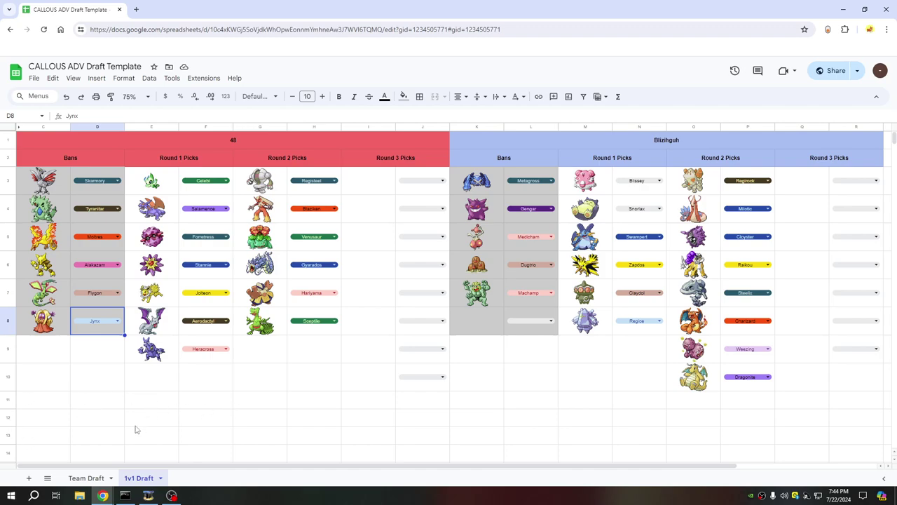
pyautogui.click(529, 323)
pyautogui.write('bre')
pyautogui.press('Return')
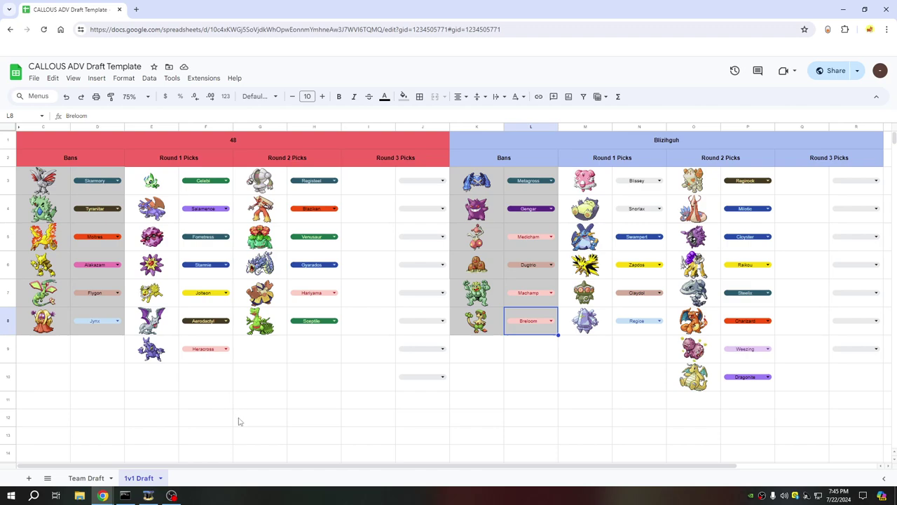
# Choose Glalie in J3 and Umbreon in J4 as the red side's first and second Round 3 picks.
pyautogui.doubleClick(417, 184)
pyautogui.write('gl')
pyautogui.click(411, 218)
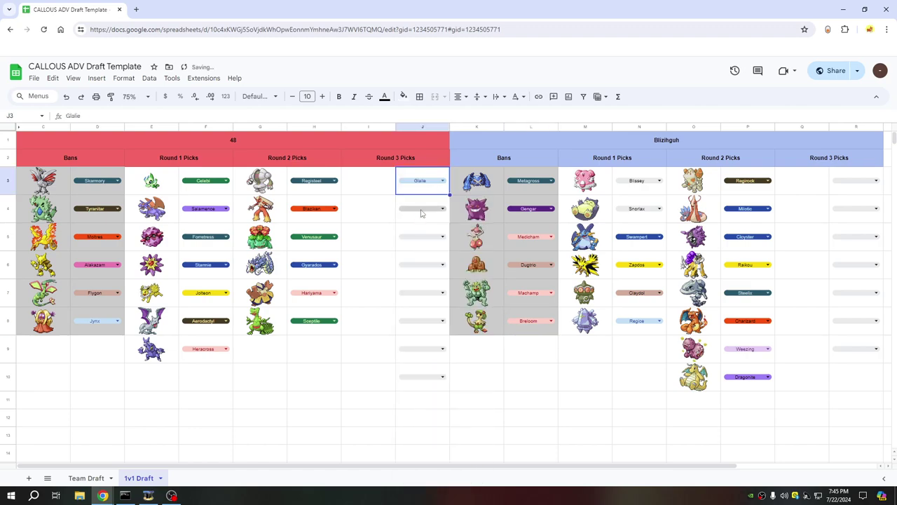
pyautogui.doubleClick(421, 210)
pyautogui.write('um')
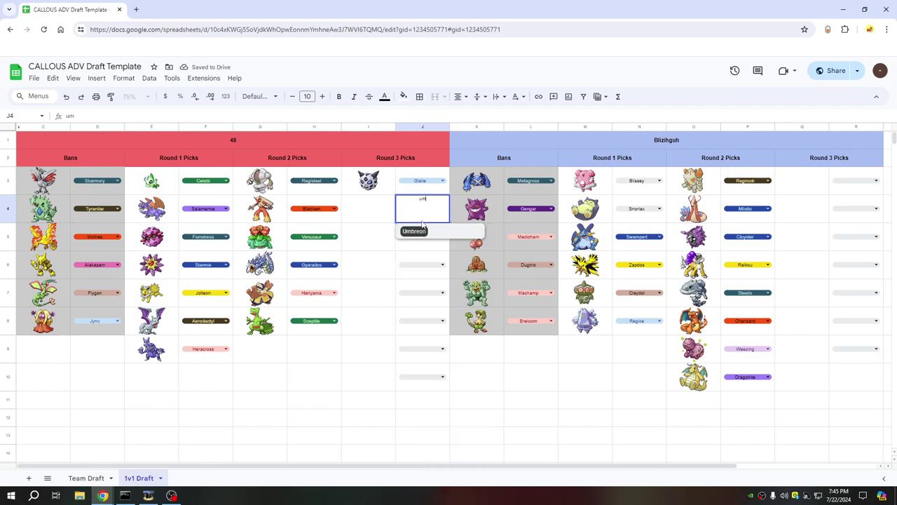
pyautogui.click(415, 232)
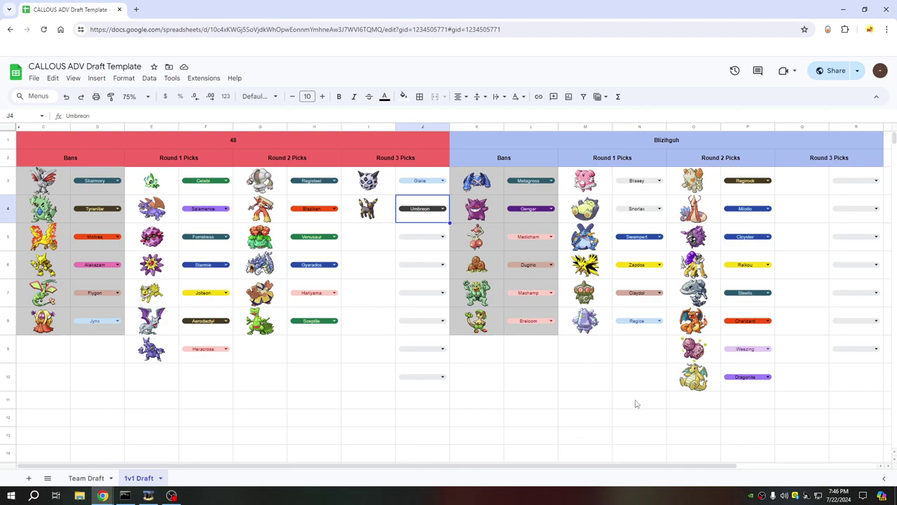
# Choose Tentacruel in R3 and Vaporeon in R4 as the blue side's first and second Round 3 picks.
pyautogui.click(848, 184)
pyautogui.write('tent')
pyautogui.click(841, 205)
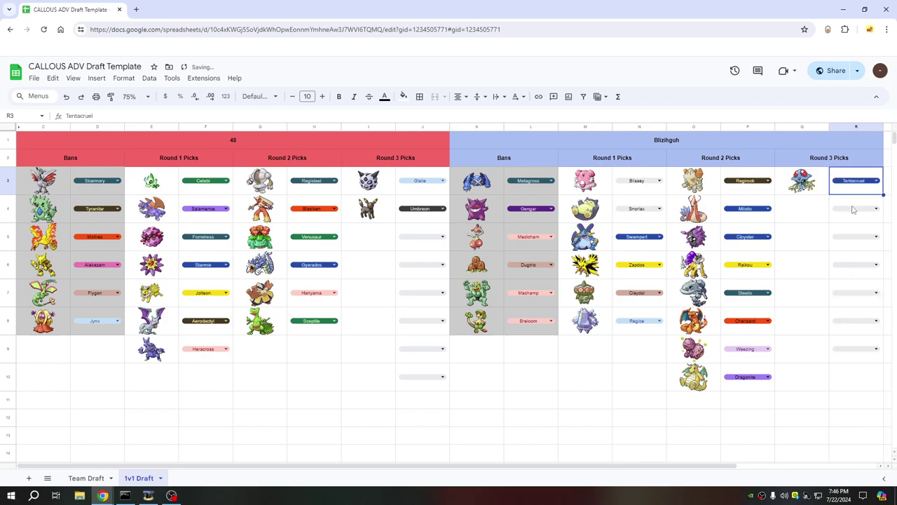
pyautogui.click(853, 209)
pyautogui.write('vap')
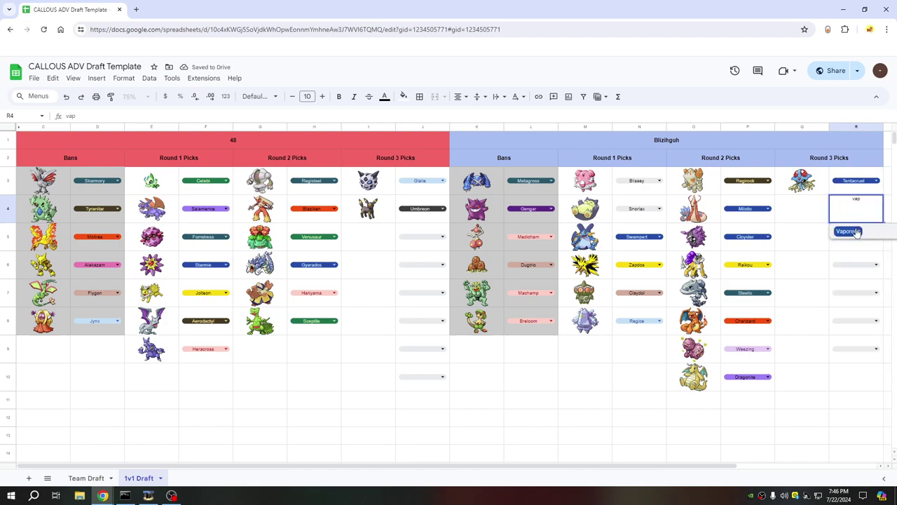
pyautogui.click(854, 232)
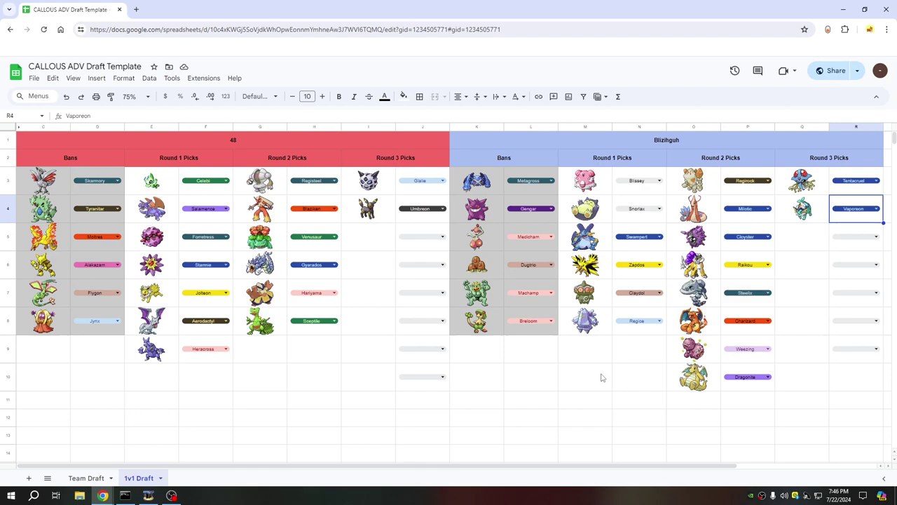
# Choose Misdreavus in J5 and Dusclops in J6 as the red side's third and fourth Round 3 picks.
pyautogui.click(417, 240)
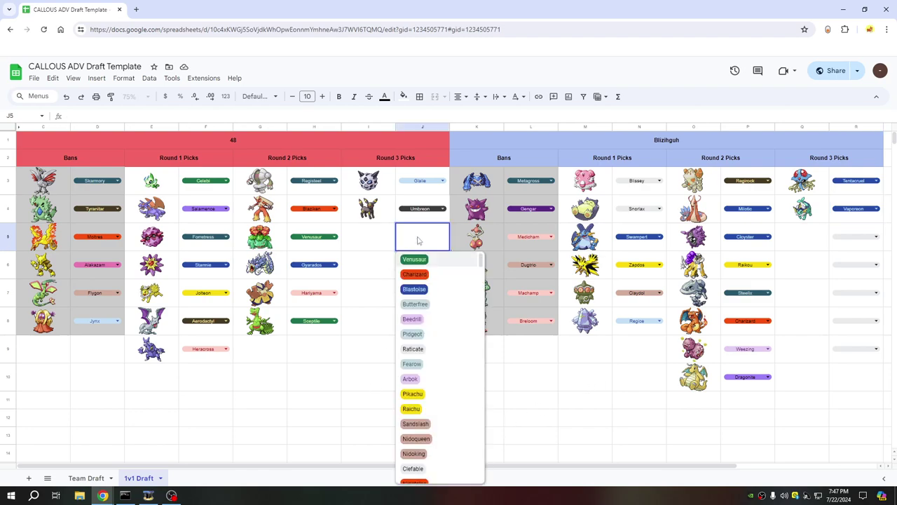
pyautogui.write('mis')
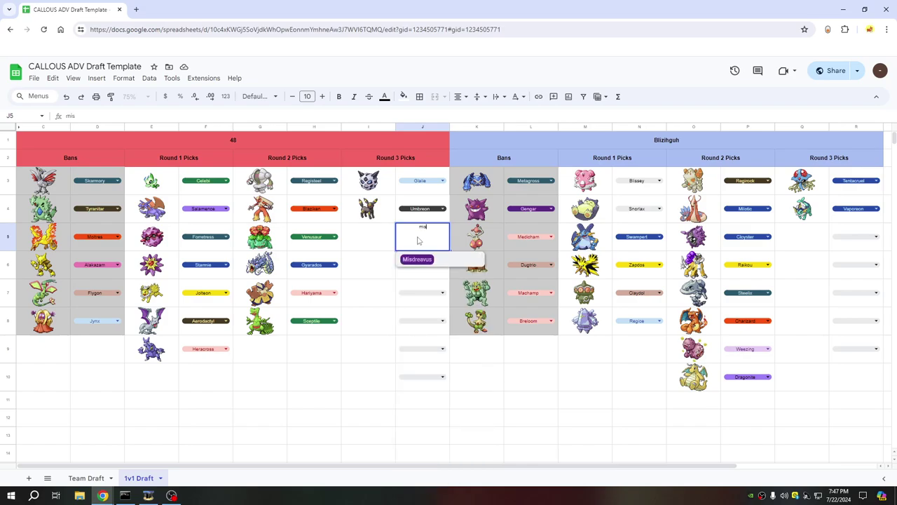
pyautogui.click(419, 260)
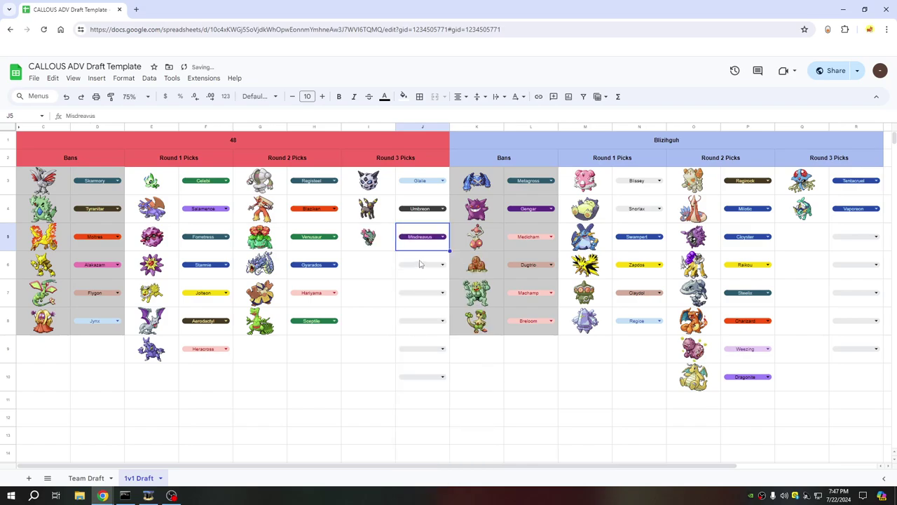
pyautogui.click(428, 269)
pyautogui.write('du')
pyautogui.click(410, 332)
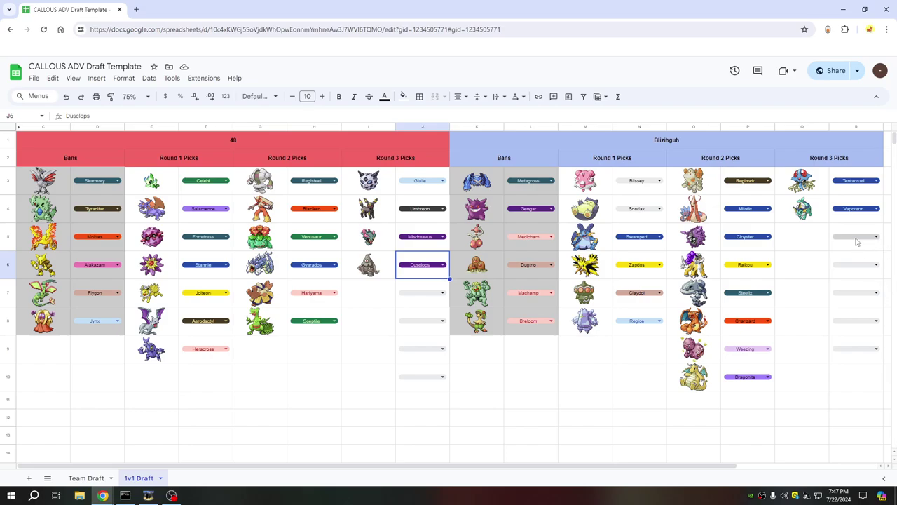
# Choose Omastar in R5 and Ludicolo in R6 as the blue side's third and fourth Round 3 picks.
pyautogui.doubleClick(858, 241)
pyautogui.write('oma')
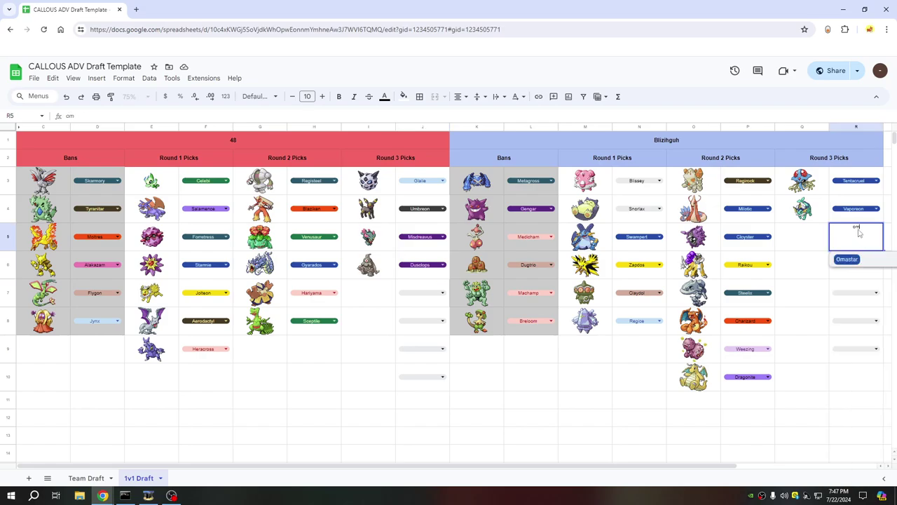
pyautogui.click(848, 259)
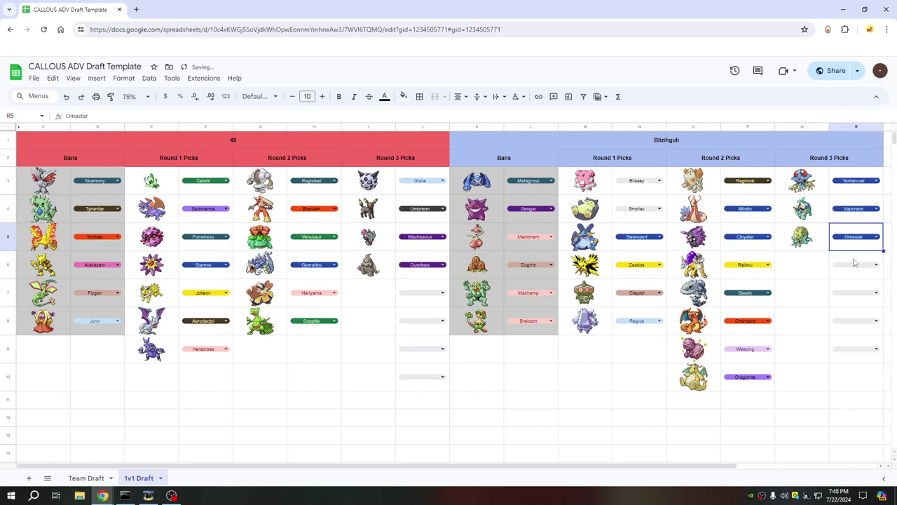
pyautogui.doubleClick(855, 265)
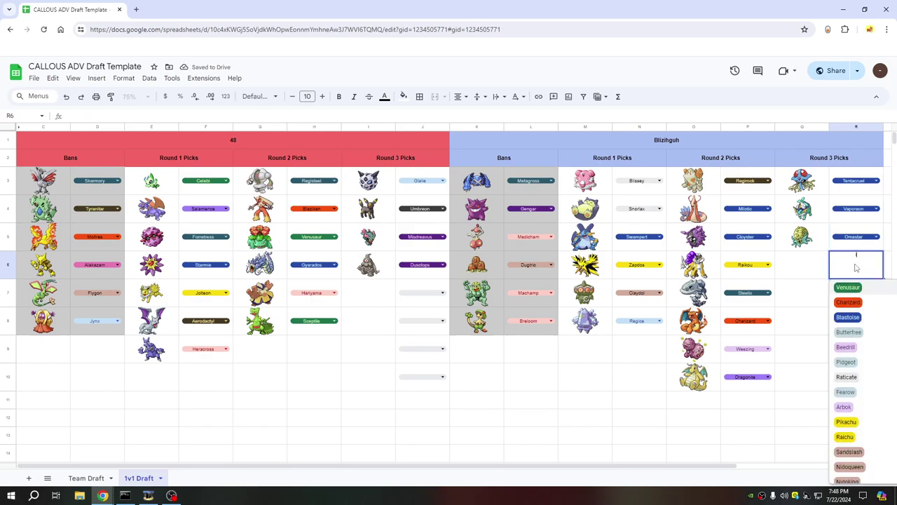
pyautogui.write('li')
pyautogui.press('BackSpace')
pyautogui.write('u')
pyautogui.click(852, 287)
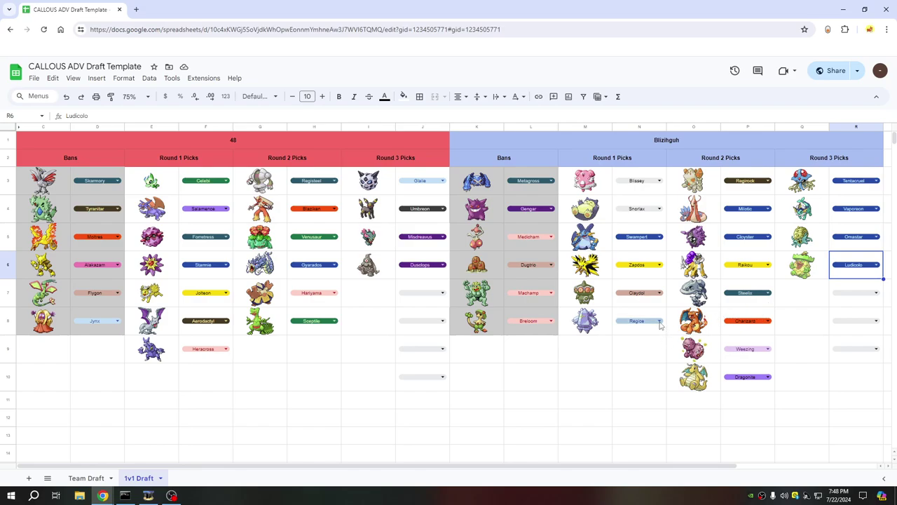
# Choose Typhlosion in J7 and Smeargle in J8 as the red side's fifth and sixth Round 3 picks.
pyautogui.click(418, 295)
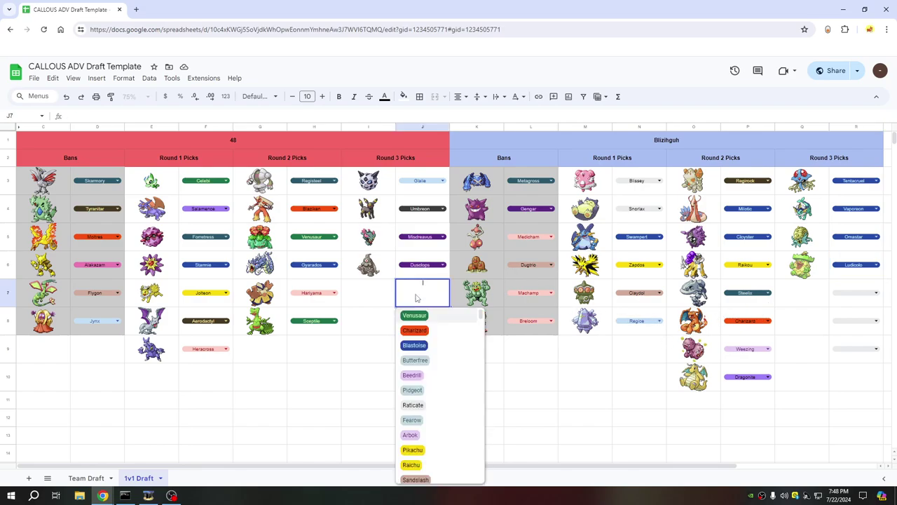
pyautogui.write('typ')
pyautogui.click(419, 315)
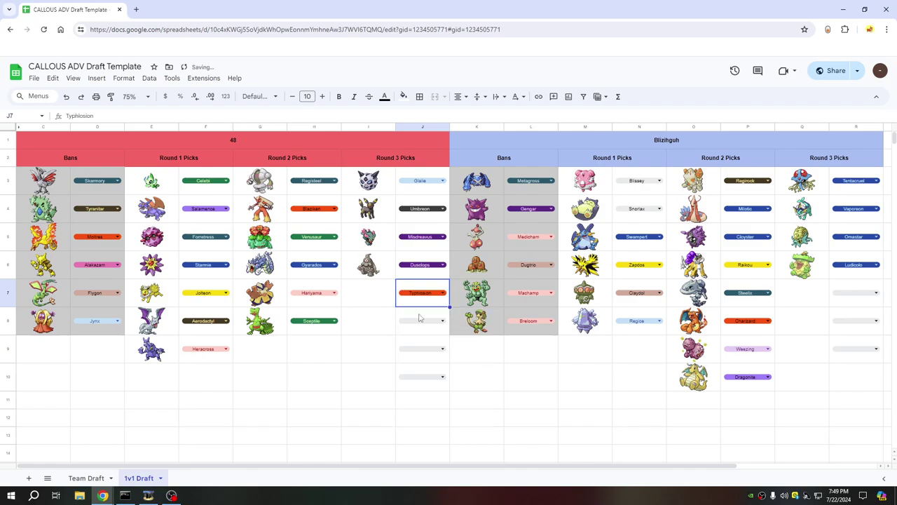
pyautogui.click(421, 323)
pyautogui.write('sme')
pyautogui.click(417, 343)
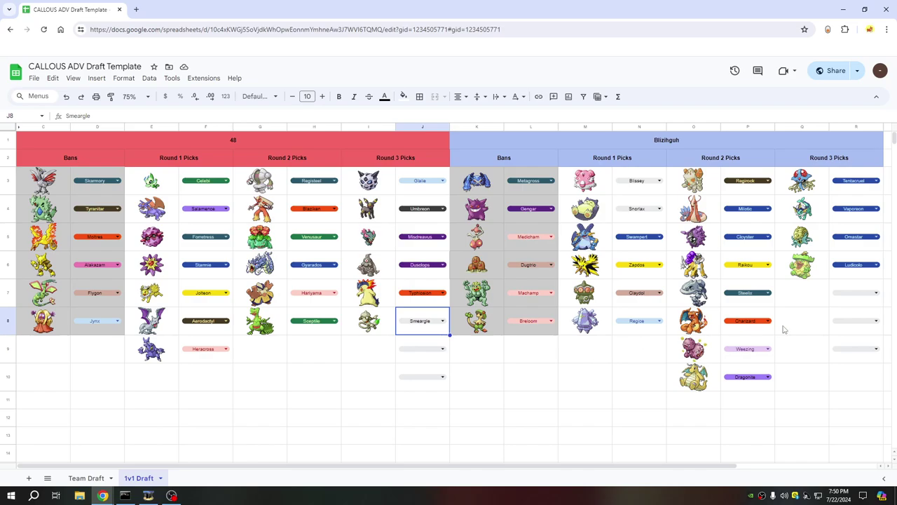
# Choose Houndoom in R7 and Slaking in R8 as the blue side's fifth and sixth Round 3 picks.
pyautogui.click(855, 295)
pyautogui.write('houndoom')
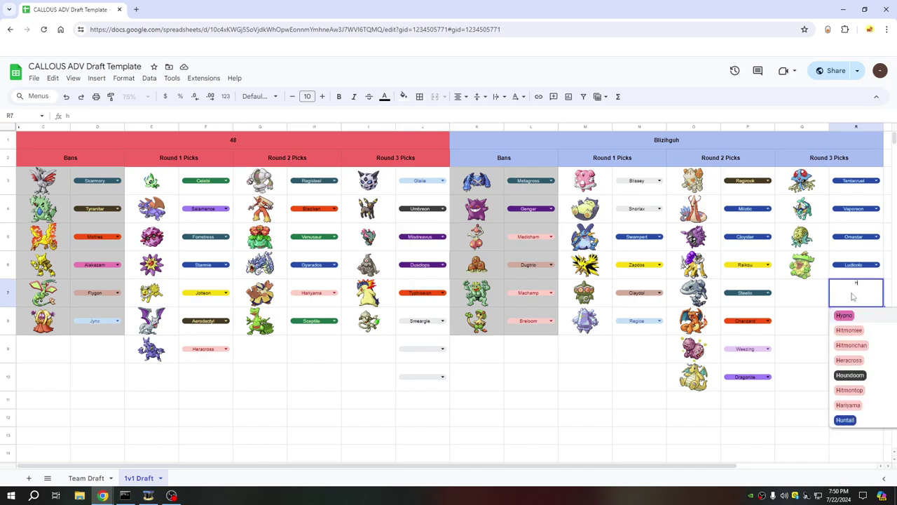
pyautogui.click(848, 317)
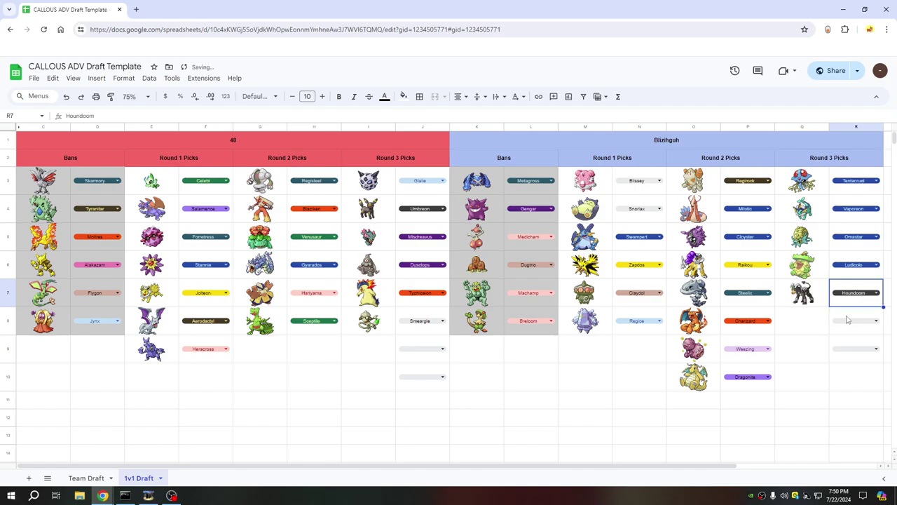
pyautogui.click(849, 321)
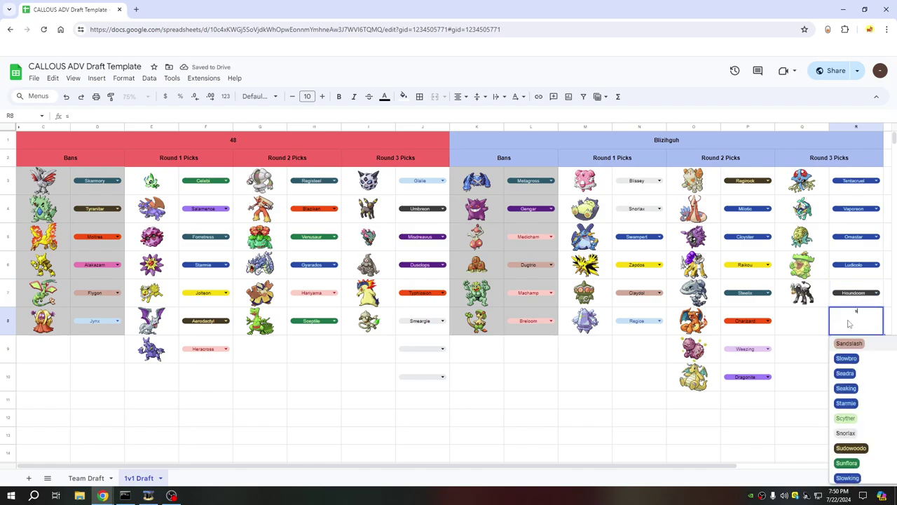
pyautogui.write('sl')
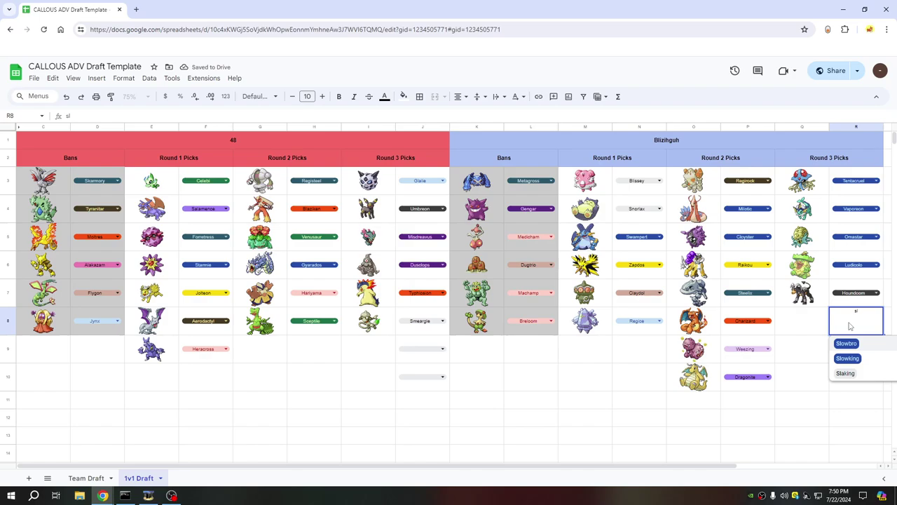
pyautogui.click(845, 373)
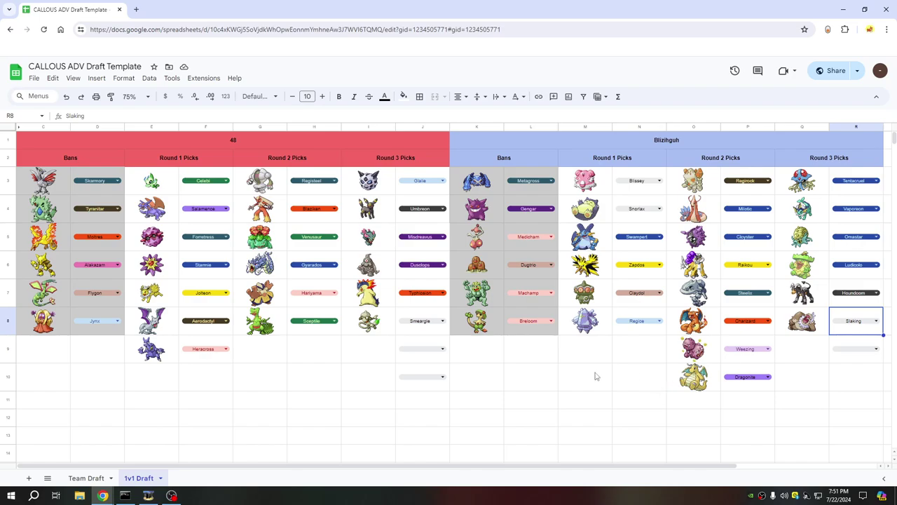
# Choose Poliwrath in J9 and Hitmonlee in J10 as the red side's seventh and eighth Round 3 picks.
pyautogui.click(421, 352)
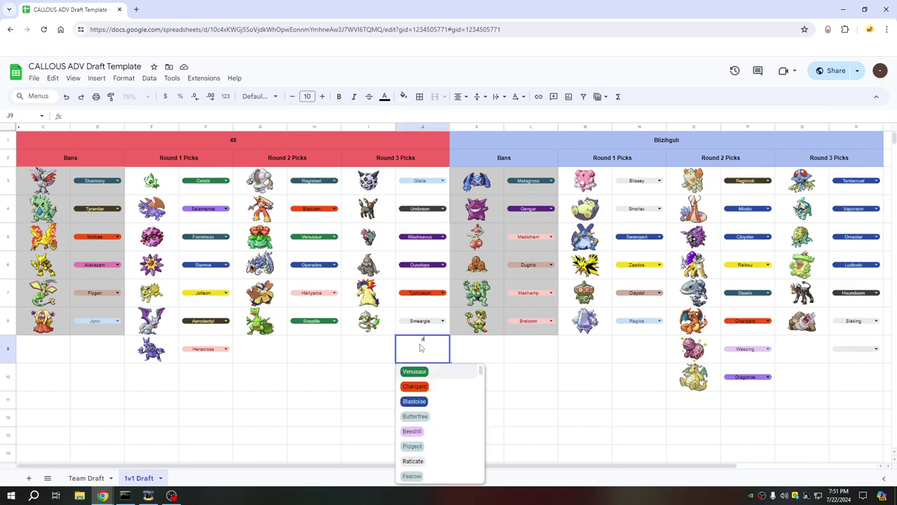
pyautogui.write('po')
pyautogui.click(418, 371)
pyautogui.click(419, 377)
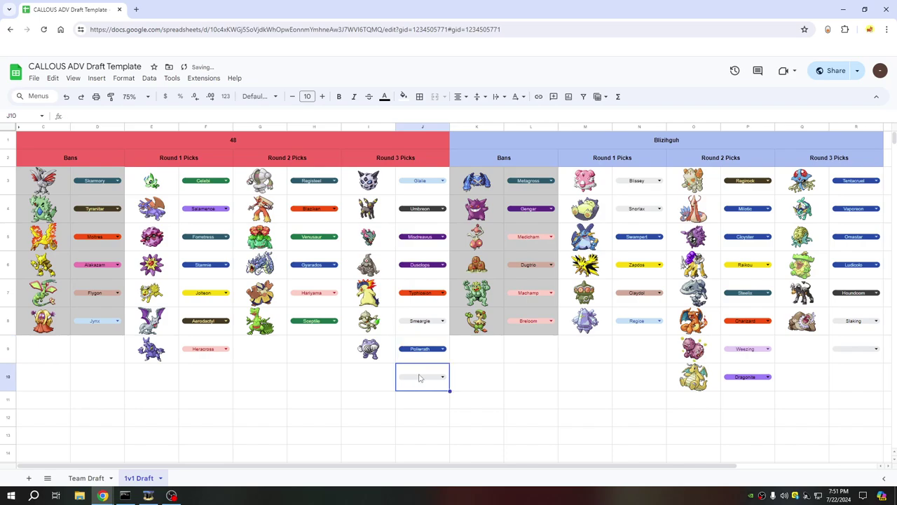
pyautogui.click(419, 379)
pyautogui.write('Hitm')
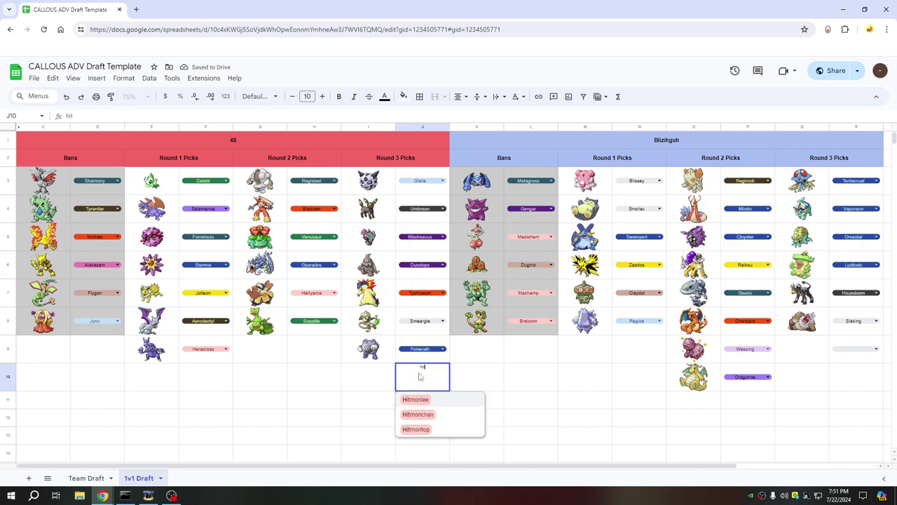
pyautogui.click(419, 399)
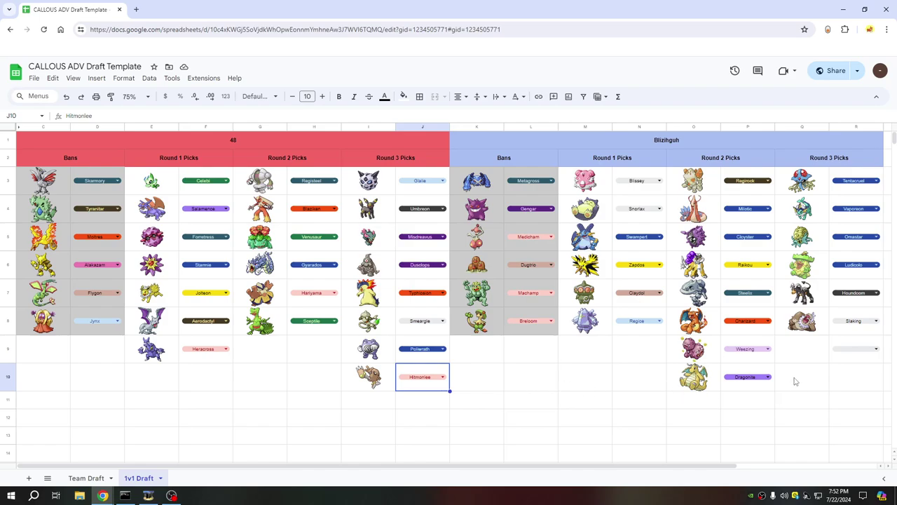
# Choose Alakazam in R9 as the blue side's seventh Round 3 pick.
pyautogui.doubleClick(841, 354)
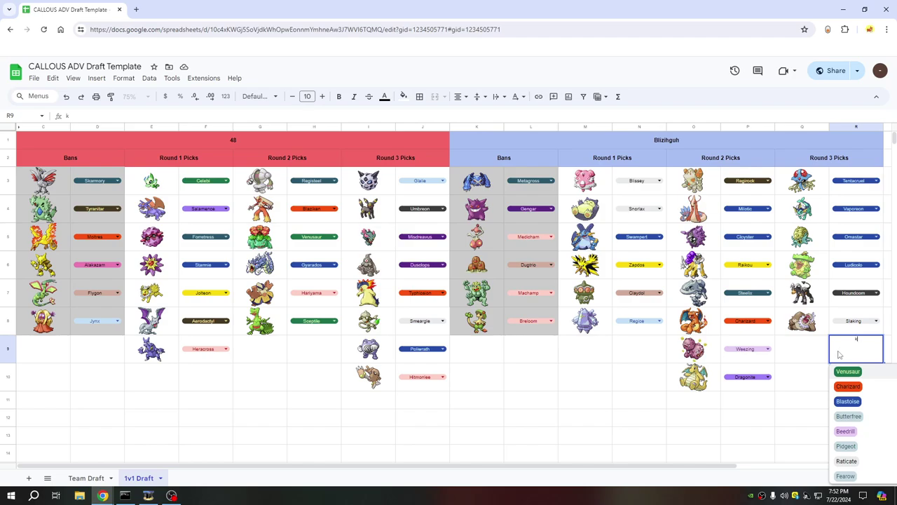
pyautogui.write('kad')
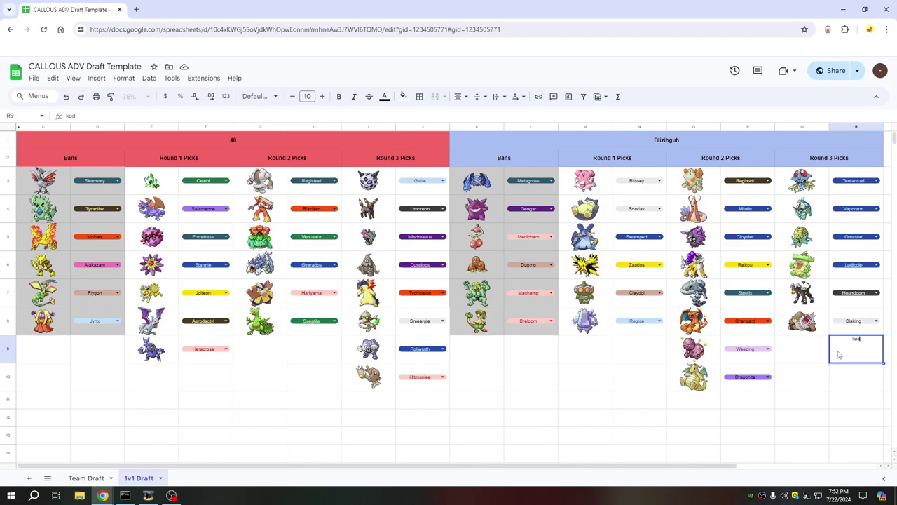
pyautogui.press('BackSpace')
pyautogui.press('BackSpace')
pyautogui.press('BackSpace')
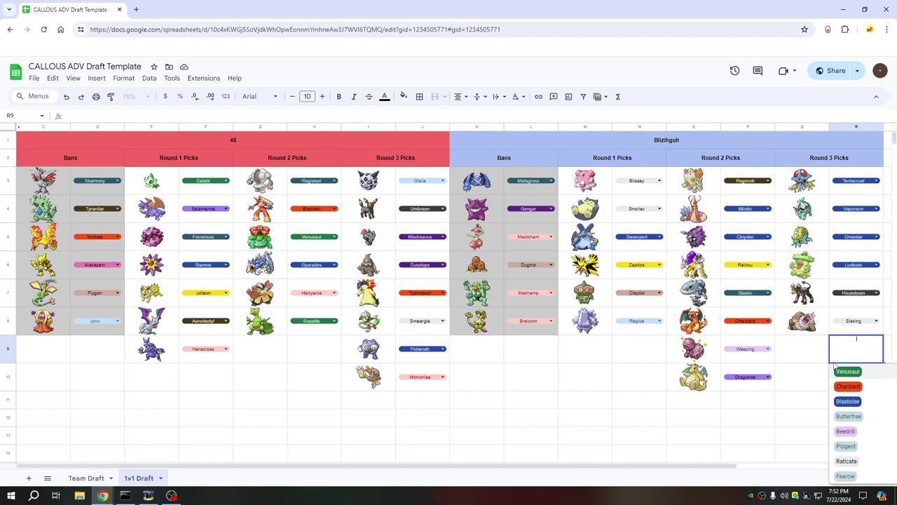
pyautogui.write('al')
pyautogui.click(850, 372)
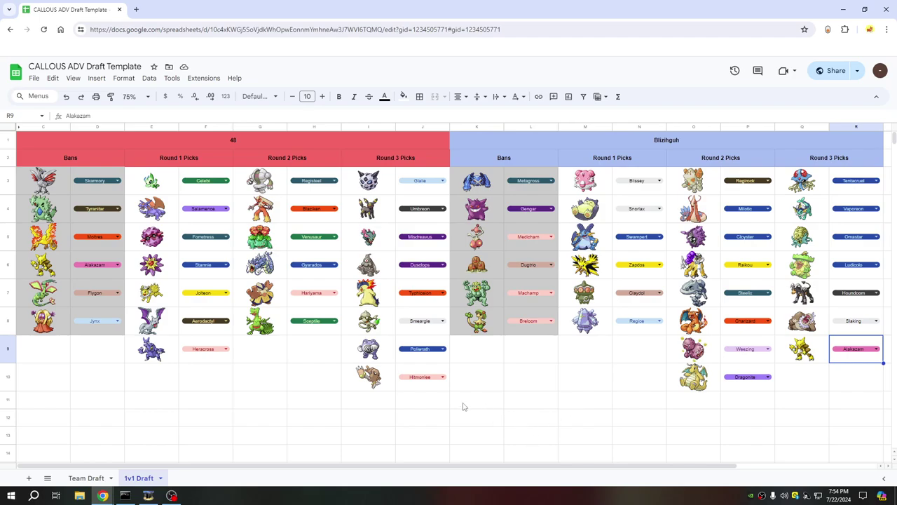
pyautogui.click(51, 402)
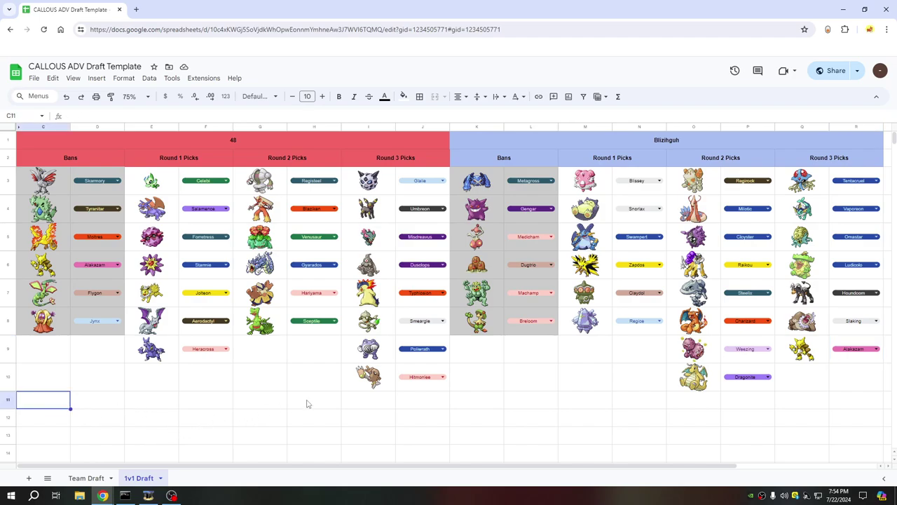